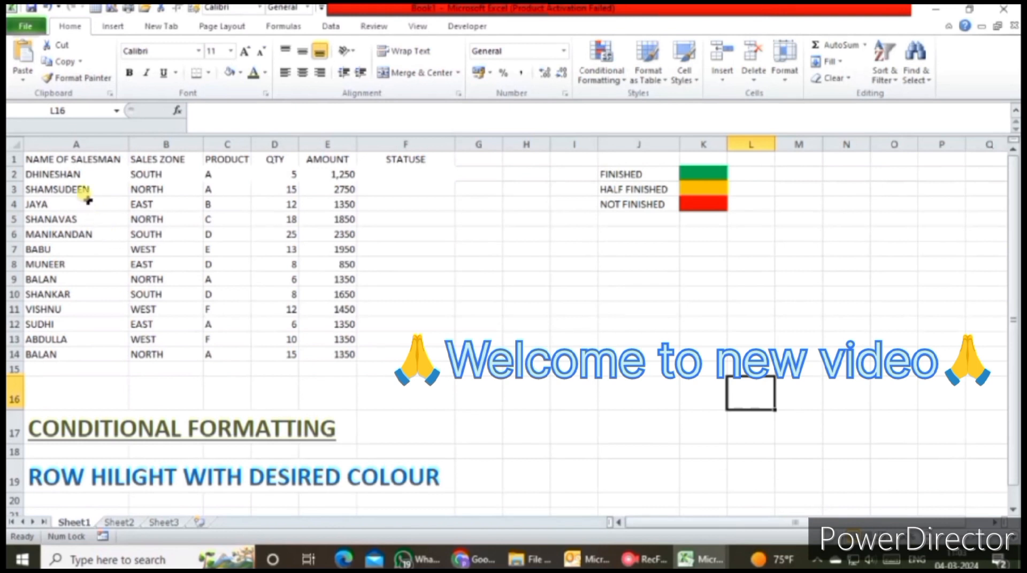
- Examine the sales table's headings, the STATUSE column and the colour legend for FINISHED, HALF FINISHED and NOT FINISHED
left_click(78, 152)
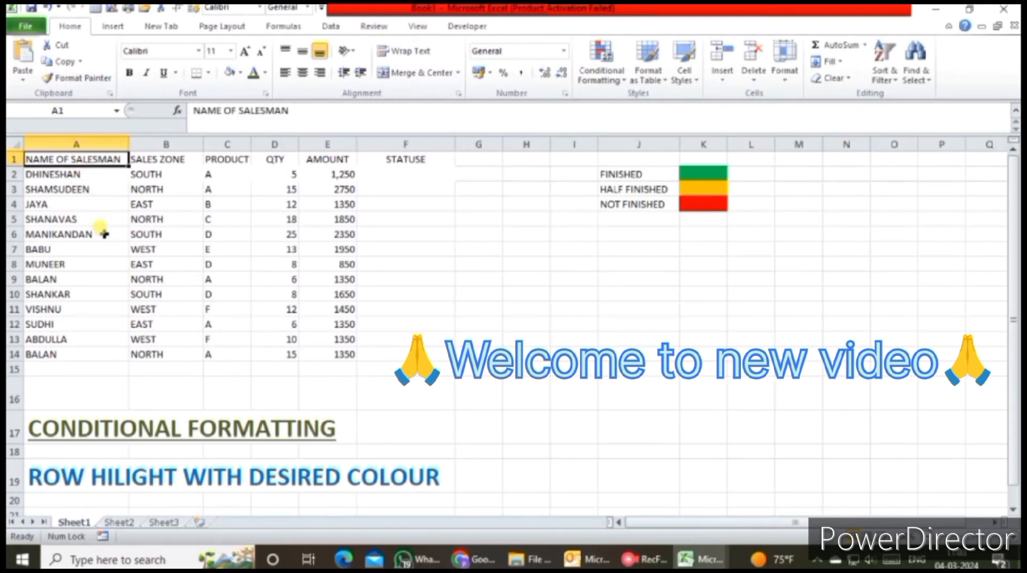
left_click(128, 430)
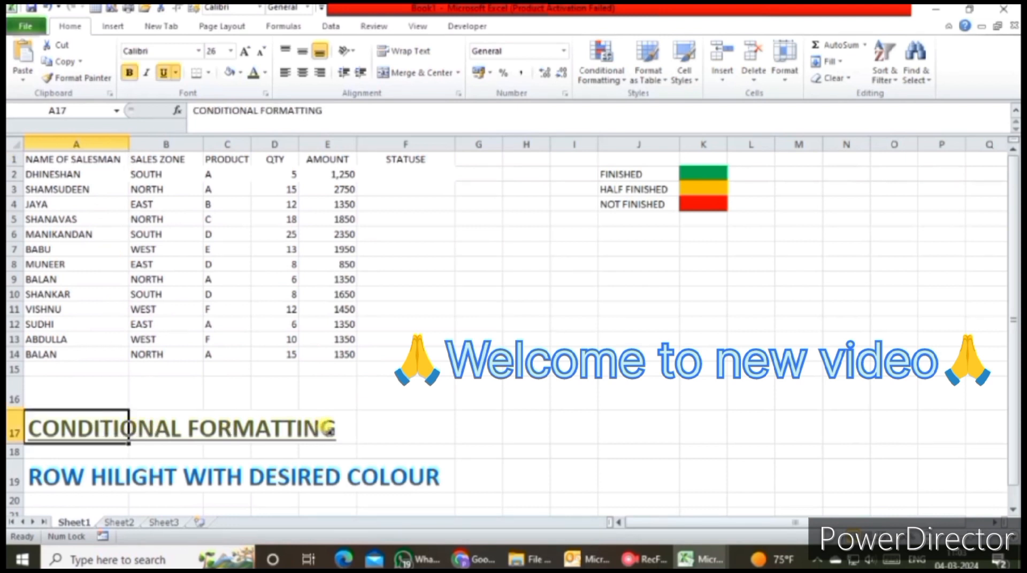
left_click(93, 475)
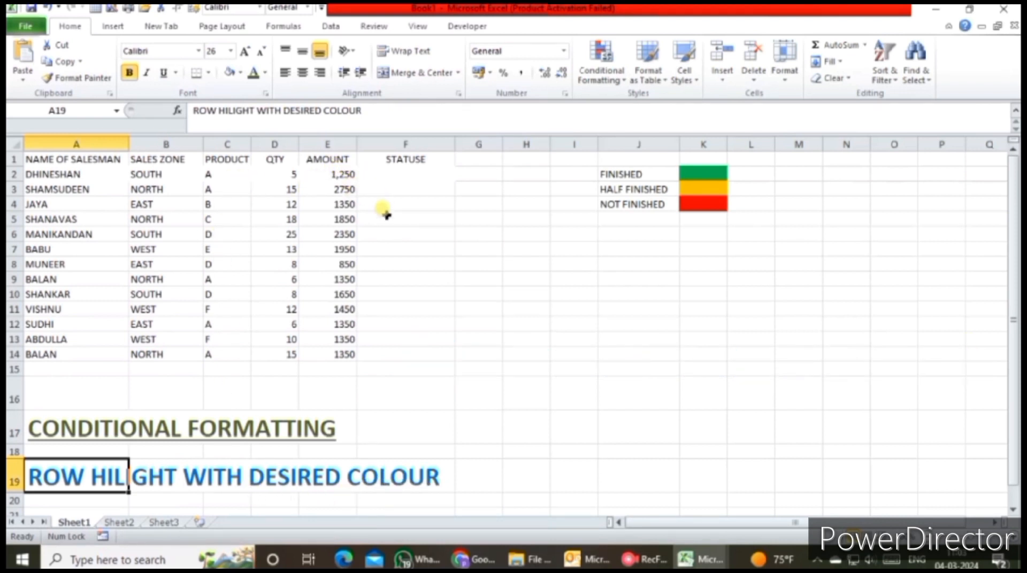
left_click(405, 177)
left_click(403, 189)
left_click(403, 217)
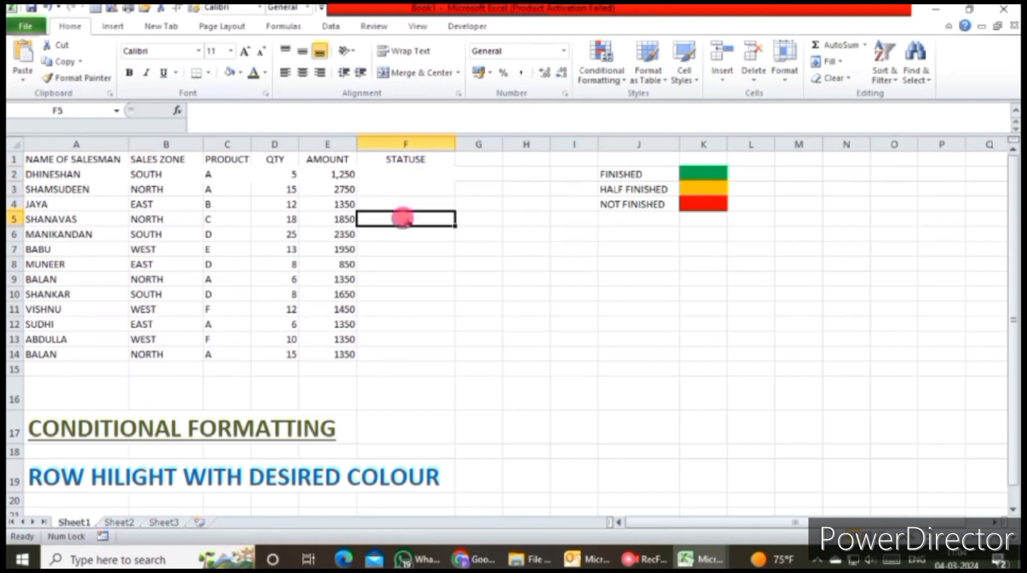
left_click(639, 175)
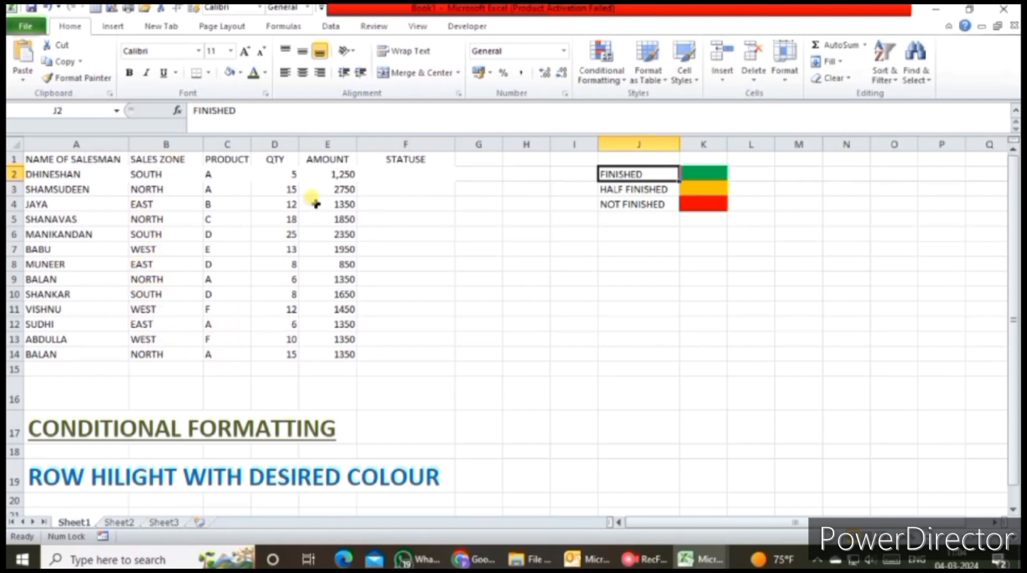
left_click(185, 159)
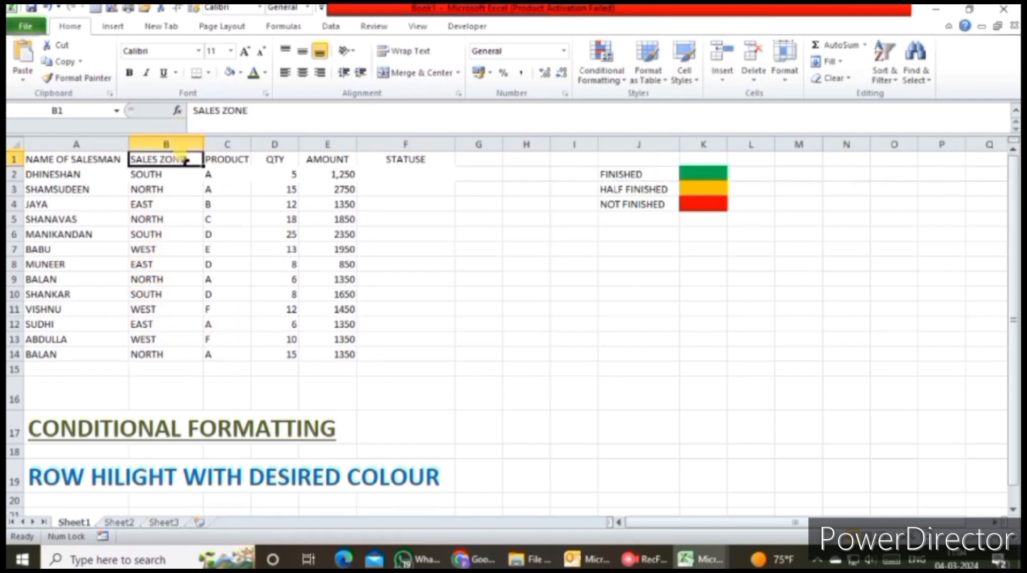
left_click(433, 173)
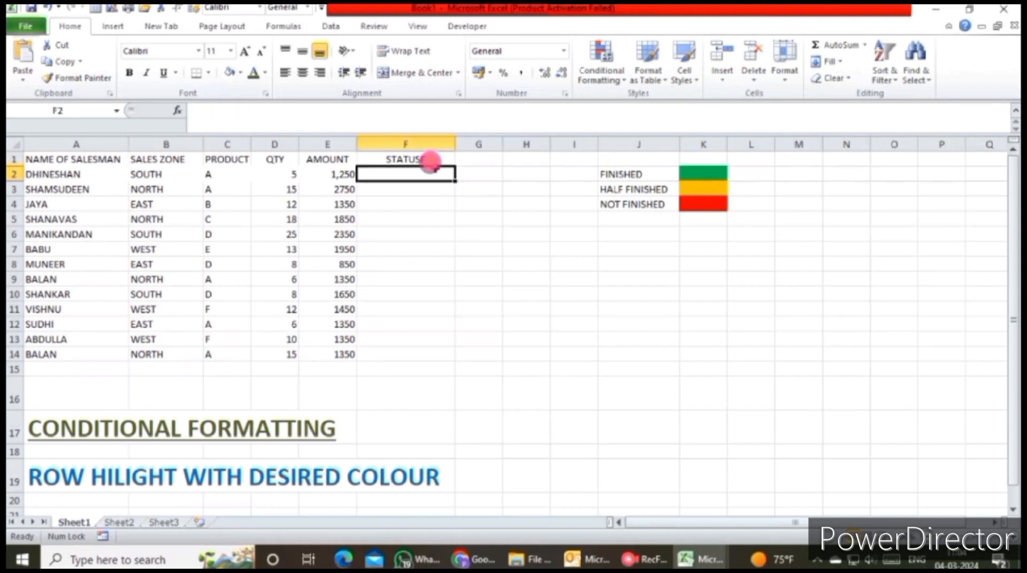
left_click(637, 174)
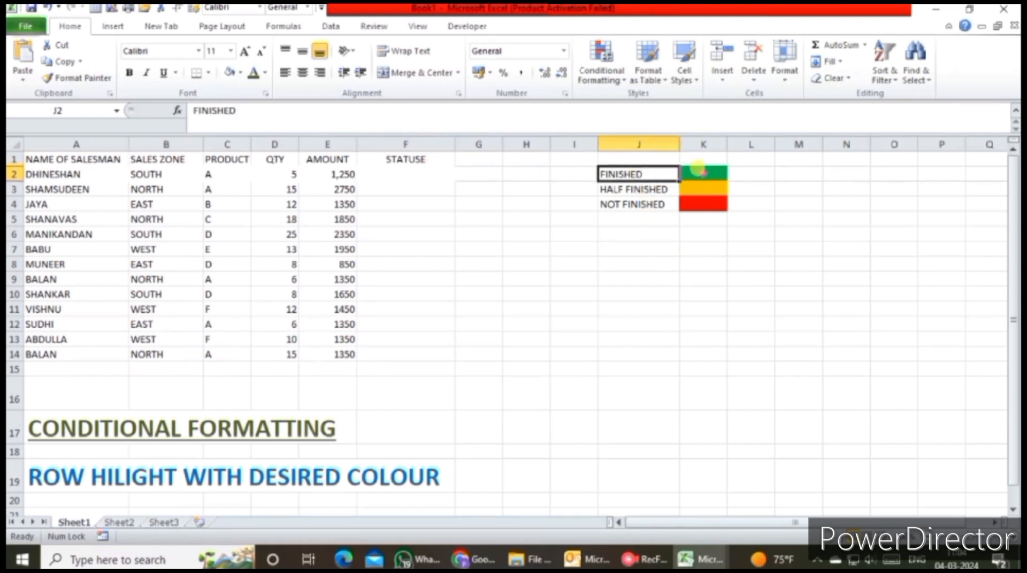
left_click(637, 188)
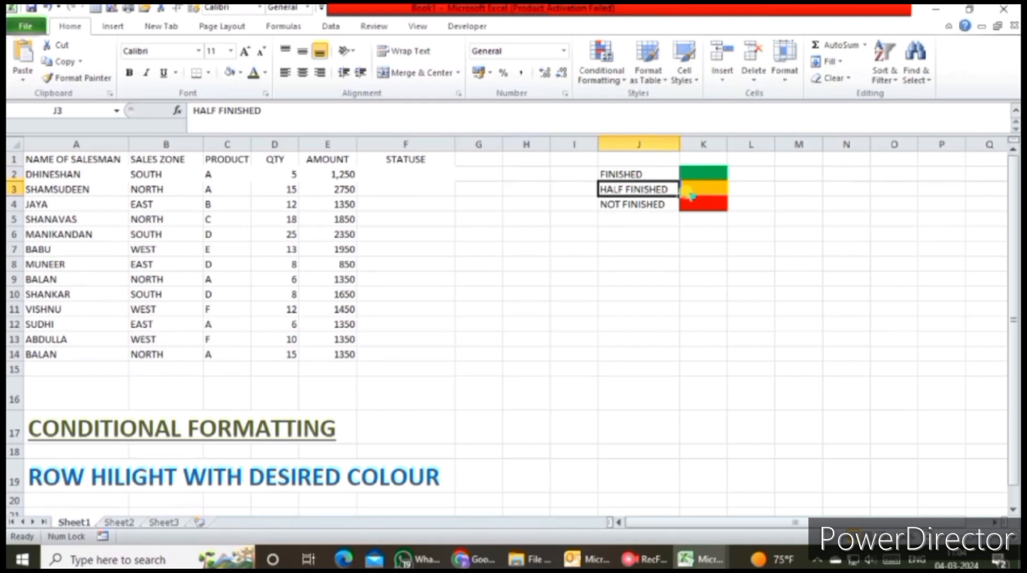
left_click(653, 202)
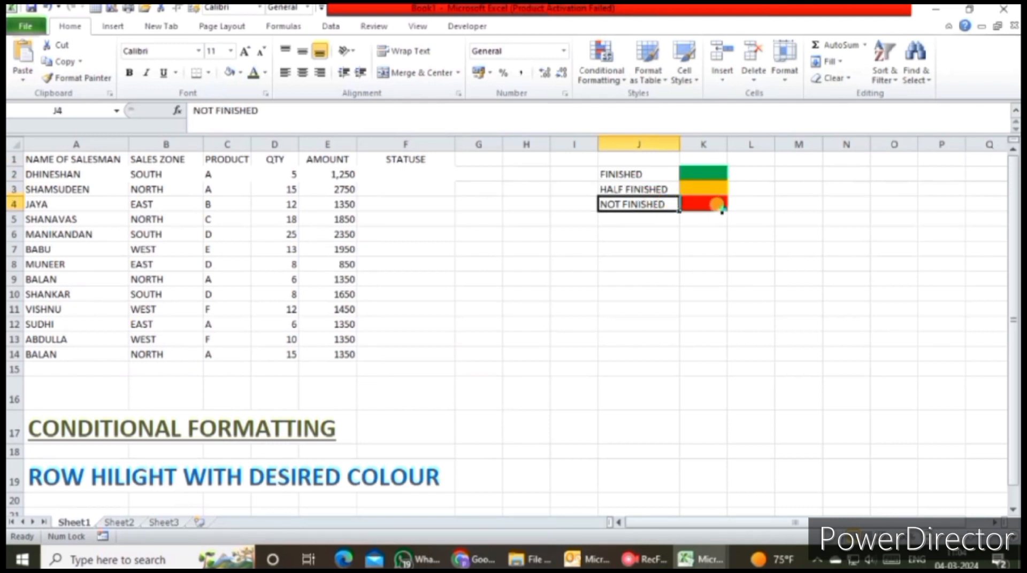
left_click(406, 172)
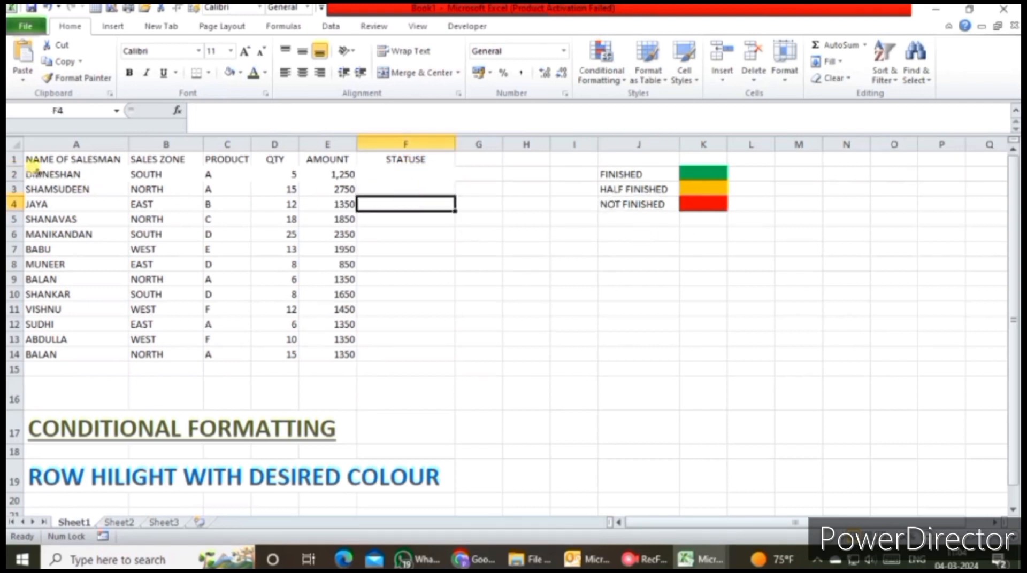
- Start a new conditional formatting rule for A2:F15 that uses a formula to determine which cells to format
left_click_drag(40, 174, 387, 367)
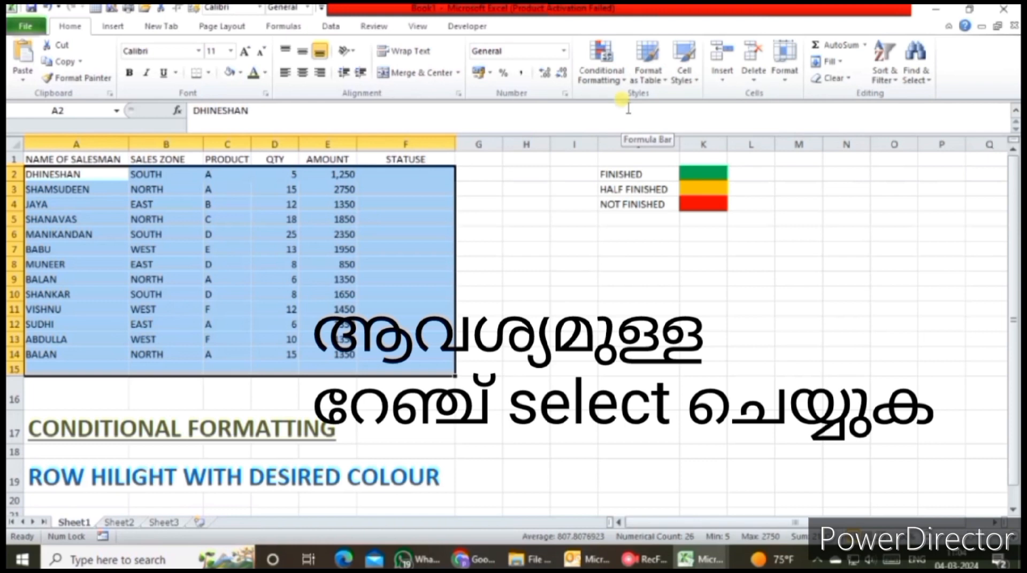
key("super+plus")
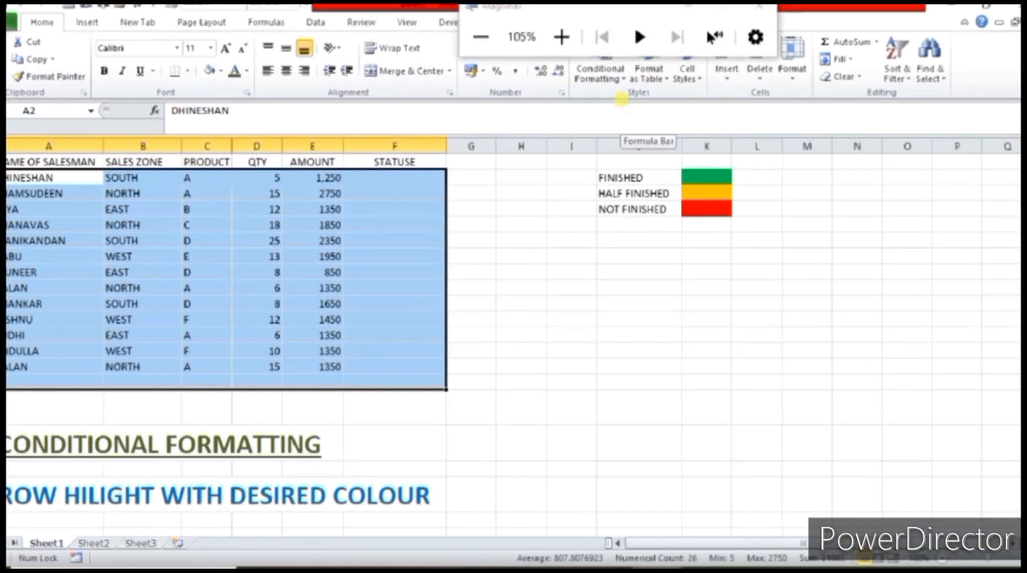
key("super+plus")
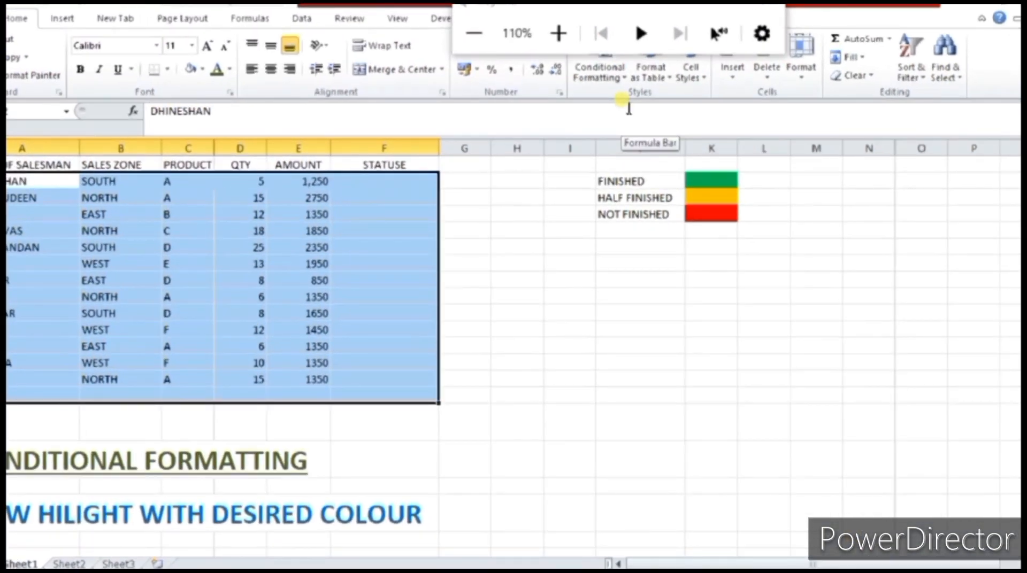
key("super+plus")
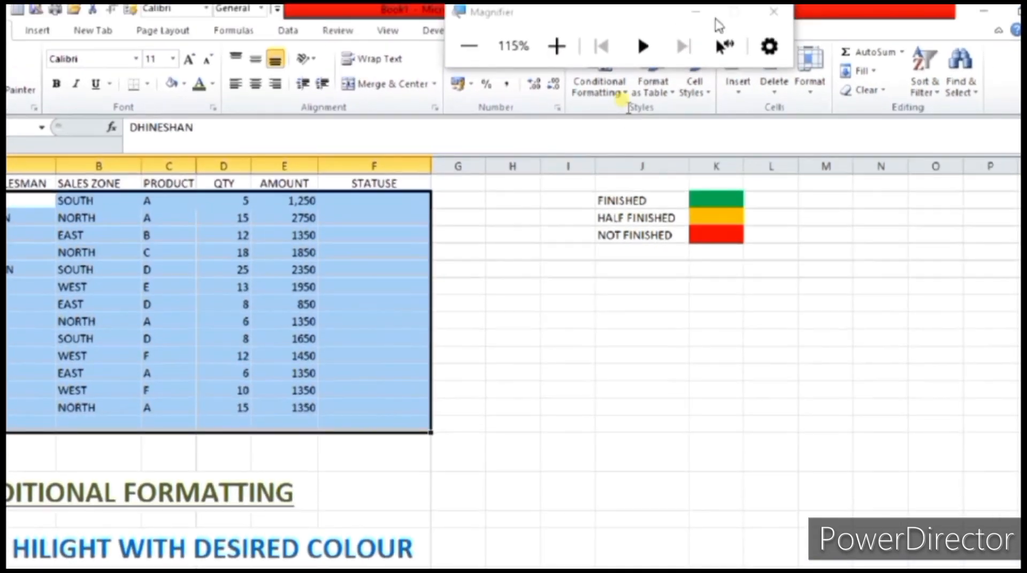
left_click(701, 15)
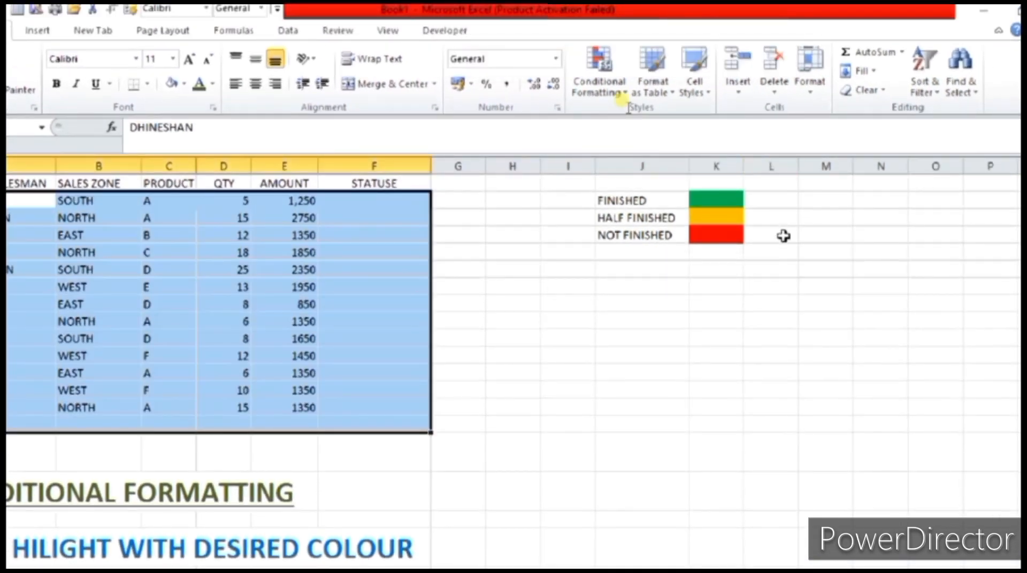
key("super+plus")
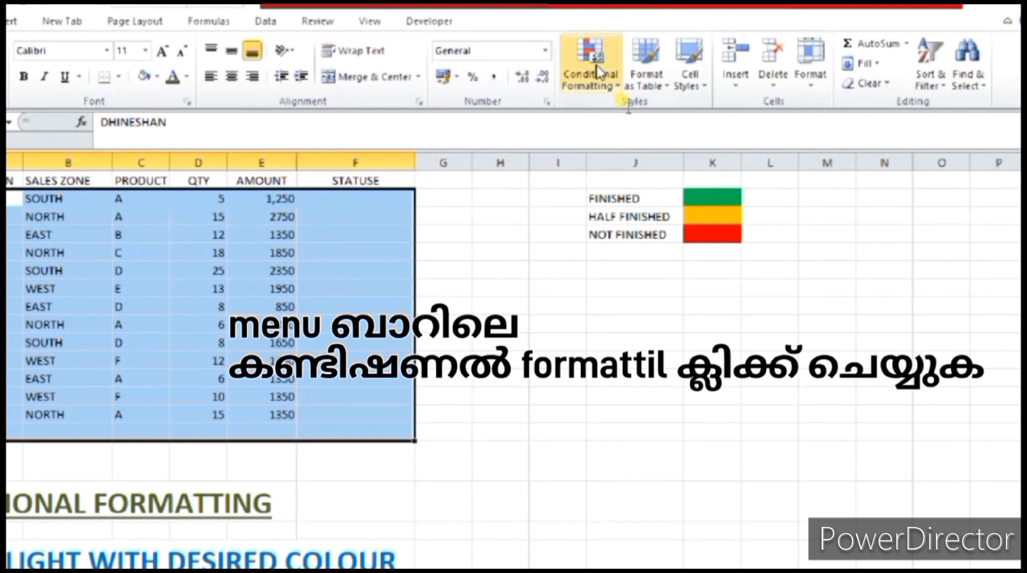
left_click(608, 91)
mouse_move(619, 120)
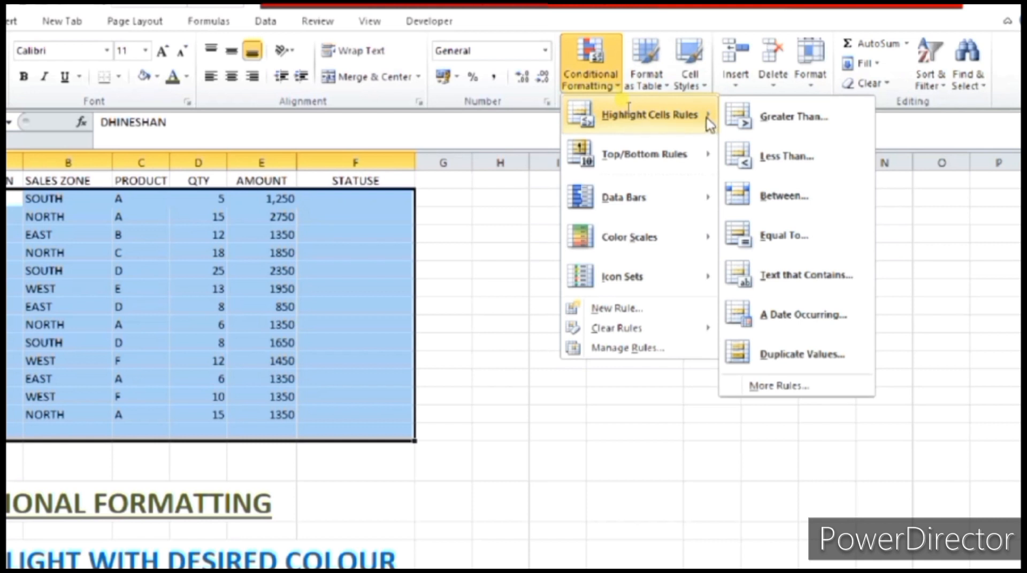
mouse_move(639, 167)
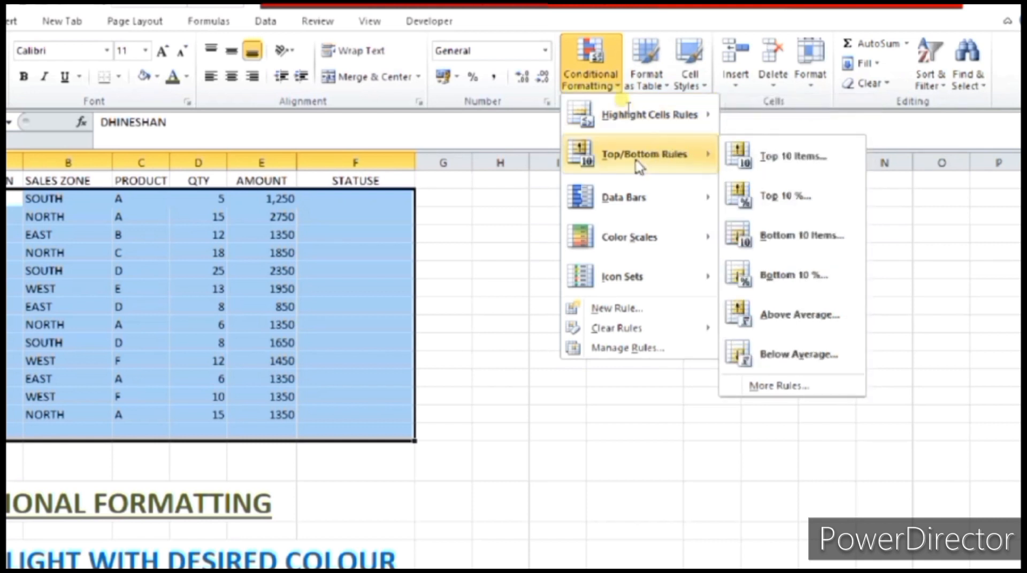
mouse_move(678, 208)
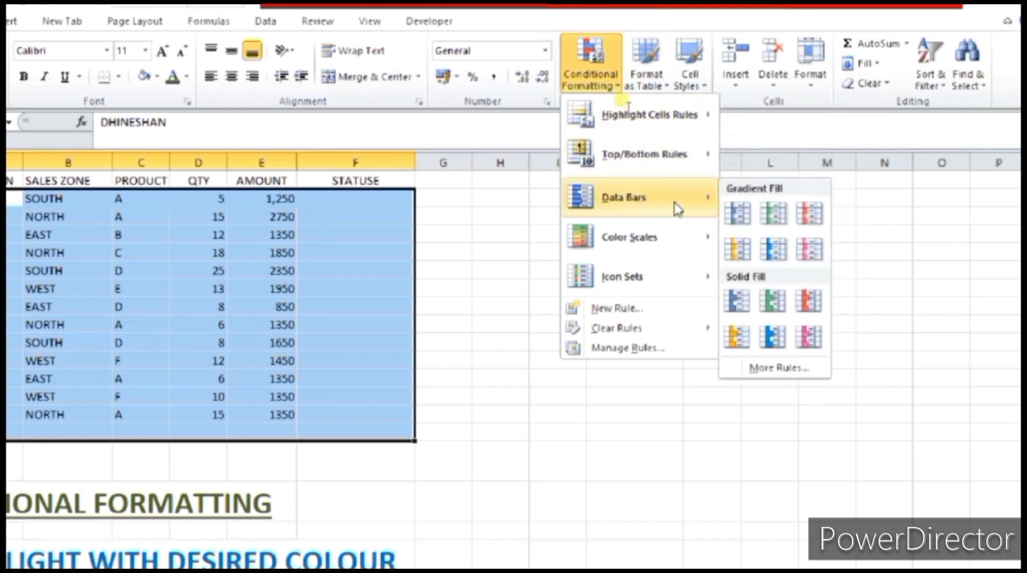
mouse_move(678, 281)
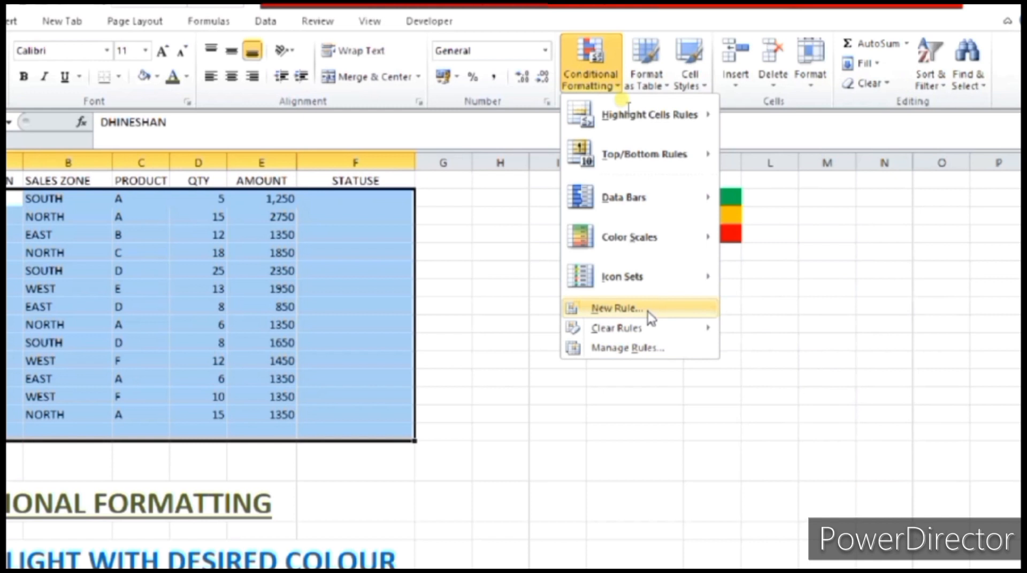
left_click(647, 312)
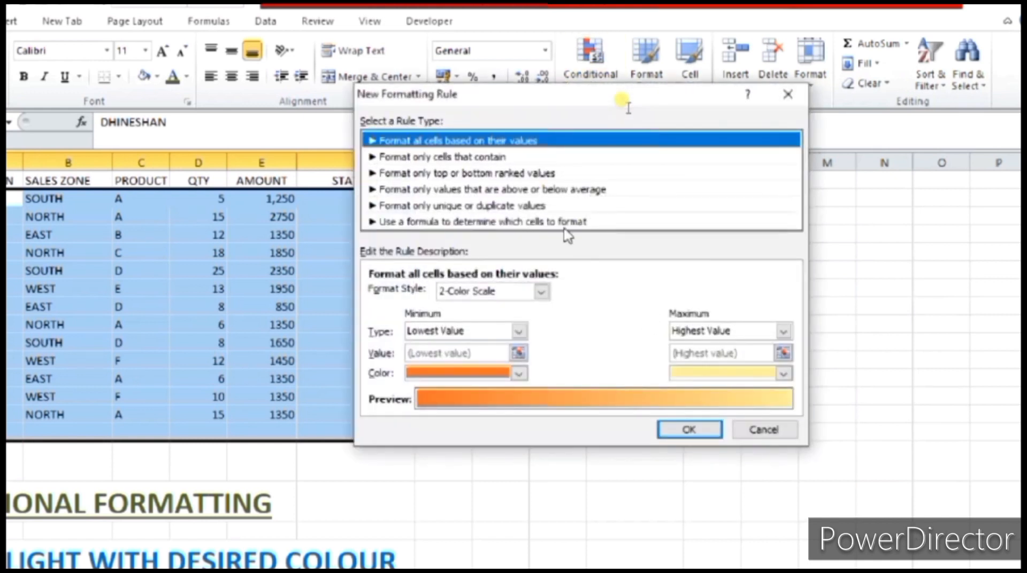
left_click(453, 222)
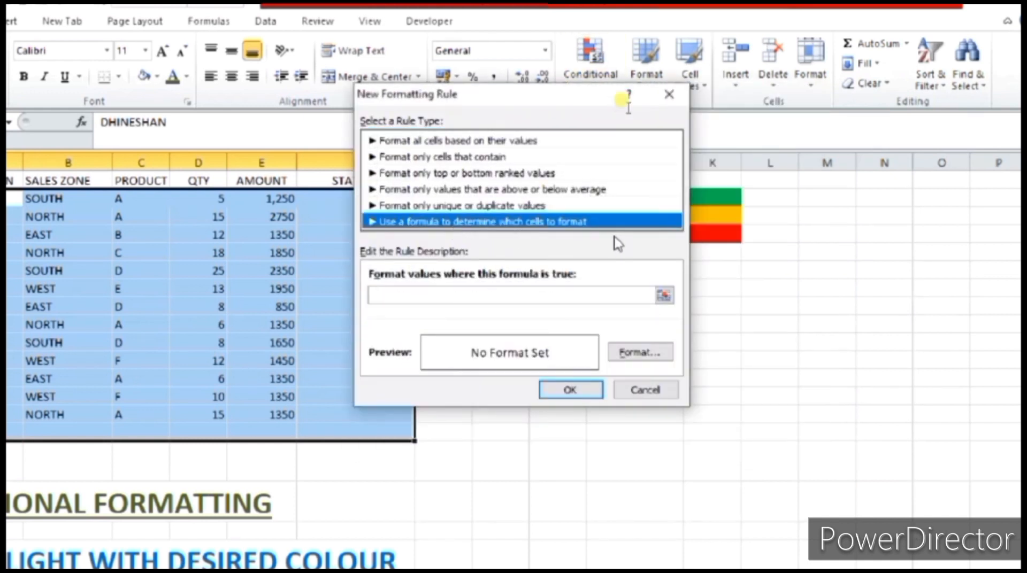
- Enter the rule formula =$F2="FINISHED", with only the column of the status cell reference locked
left_click_drag(522, 101, 648, 128)
left_click(573, 320)
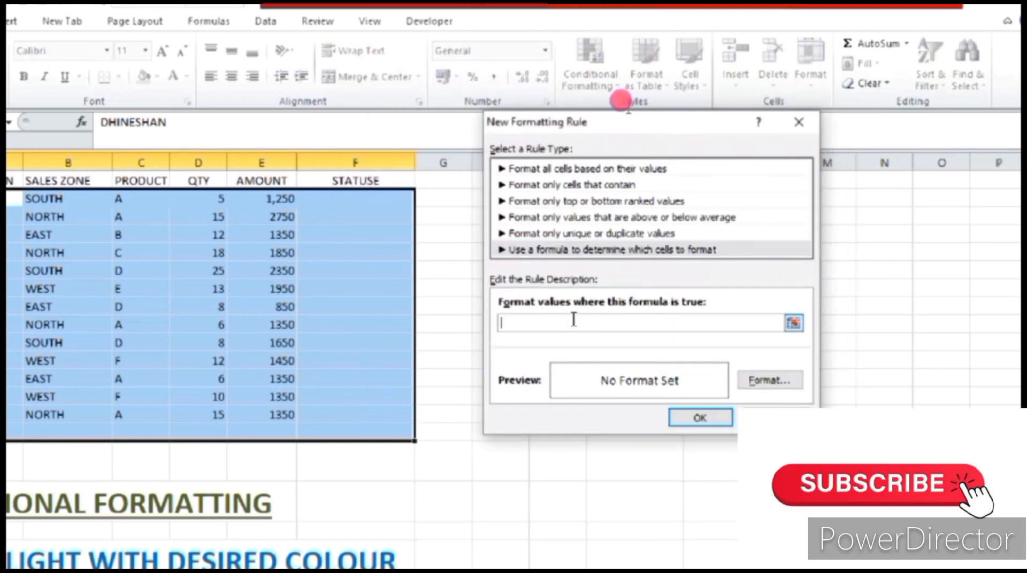
type("=")
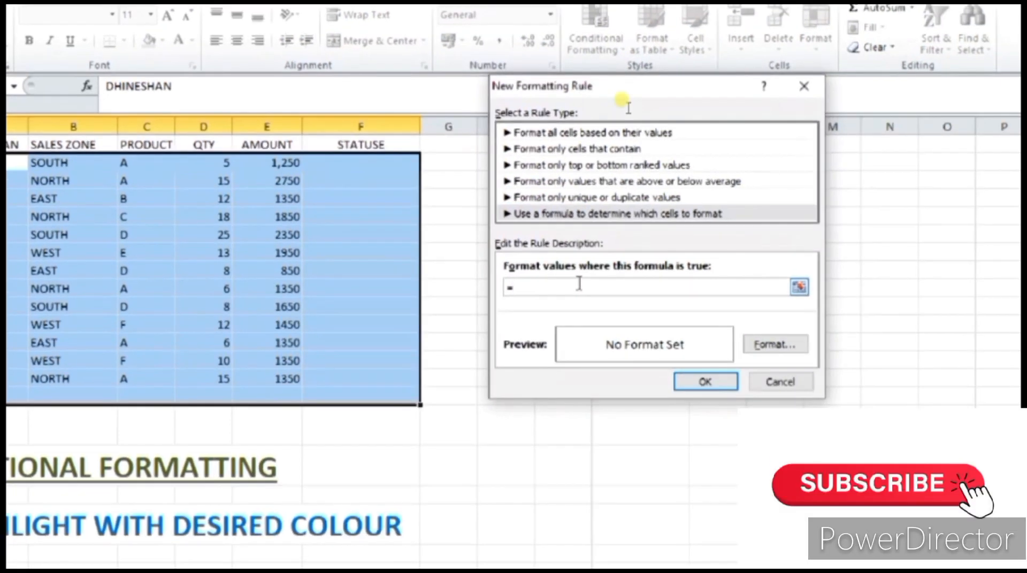
left_click(338, 176)
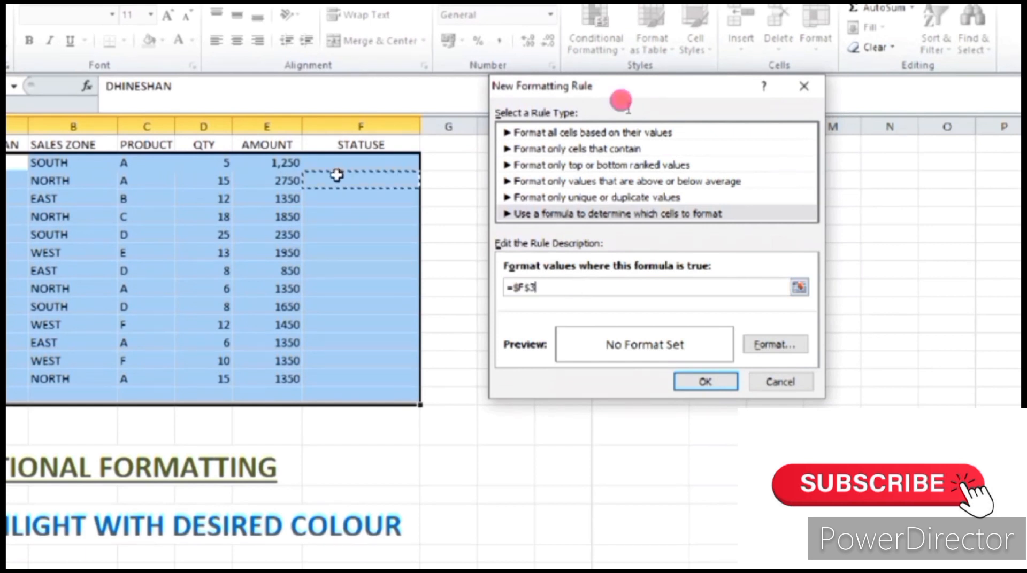
left_click(337, 165)
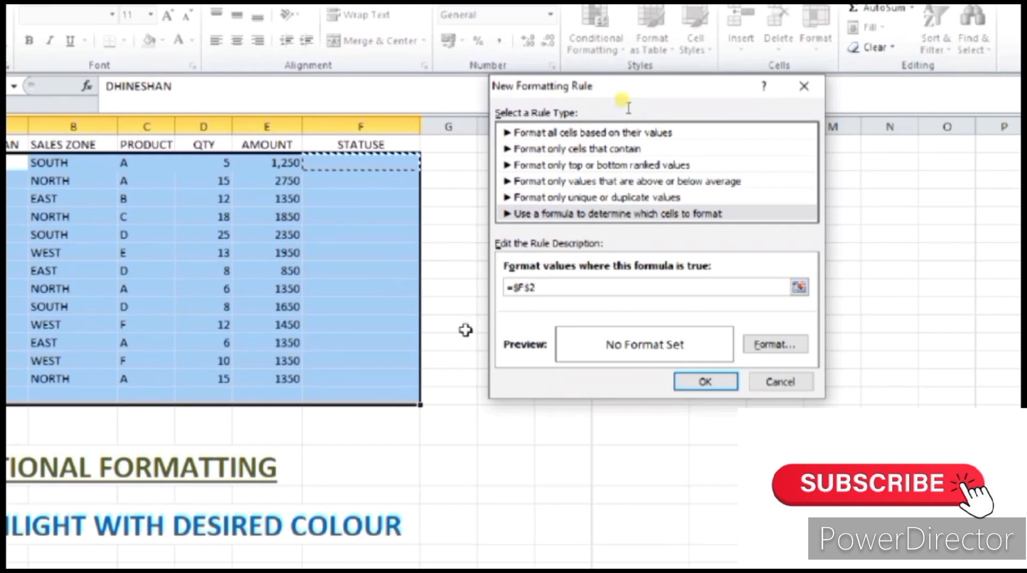
left_click(532, 286)
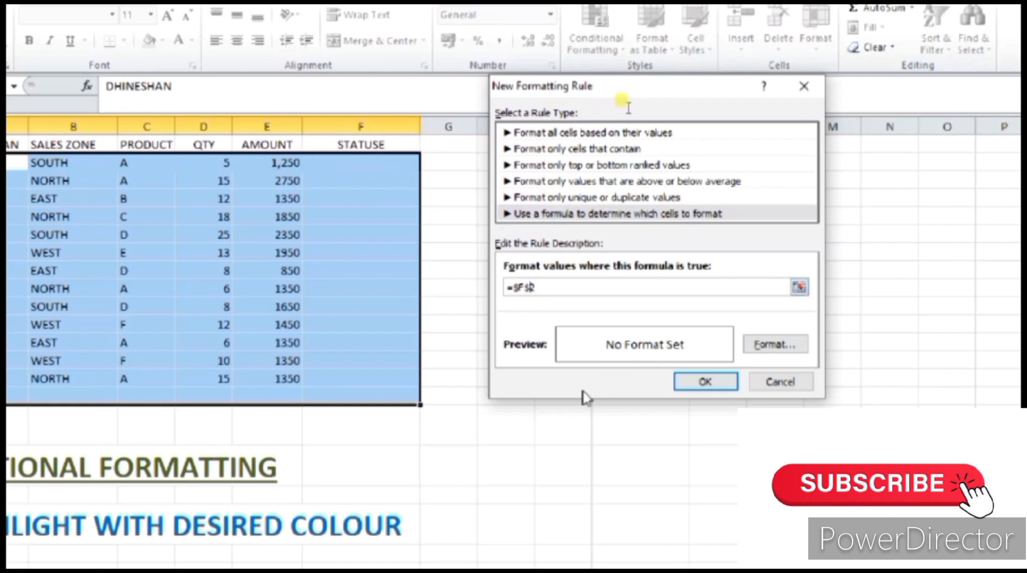
key("BackSpace")
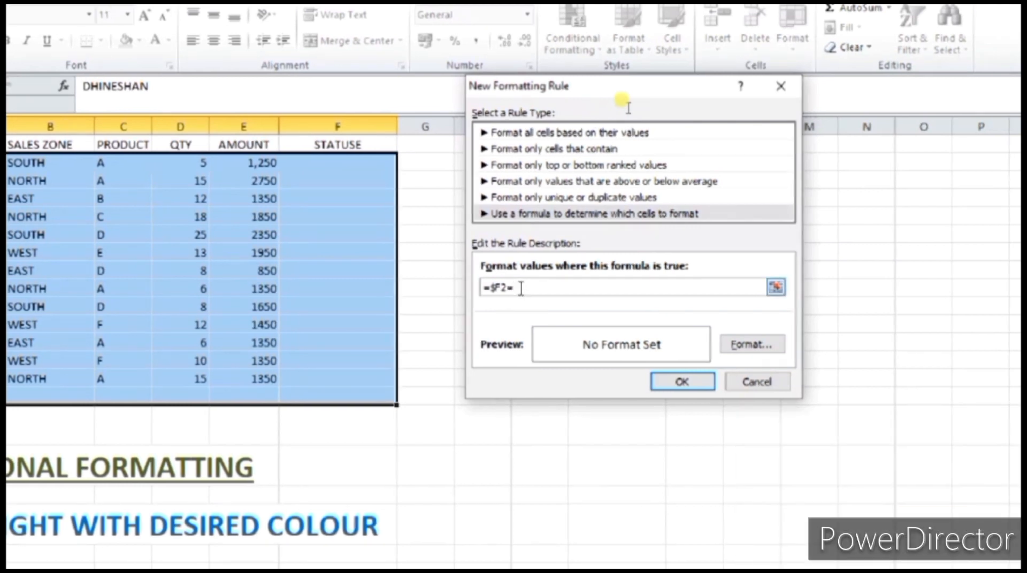
type("\"")
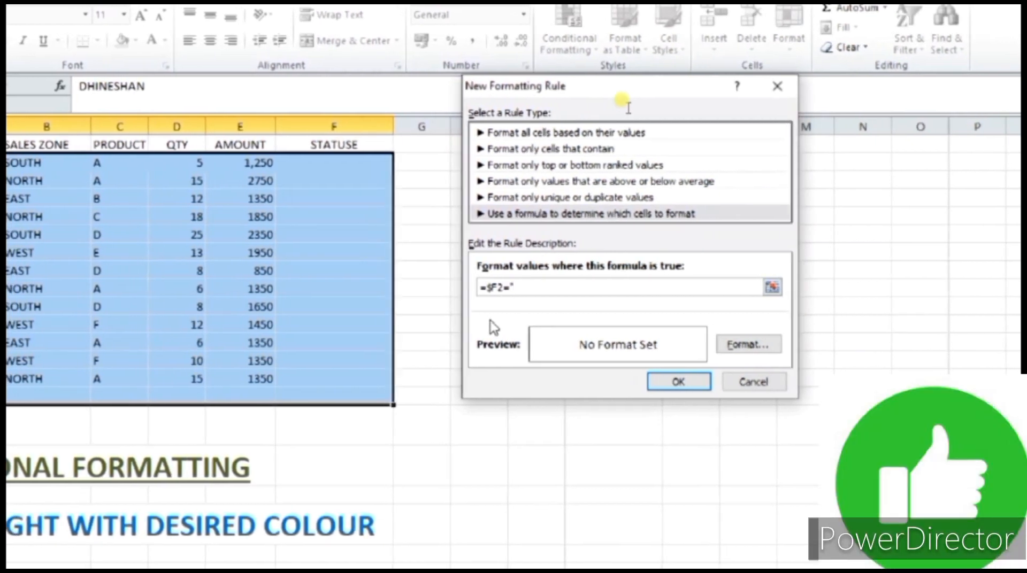
type("FINISHED")
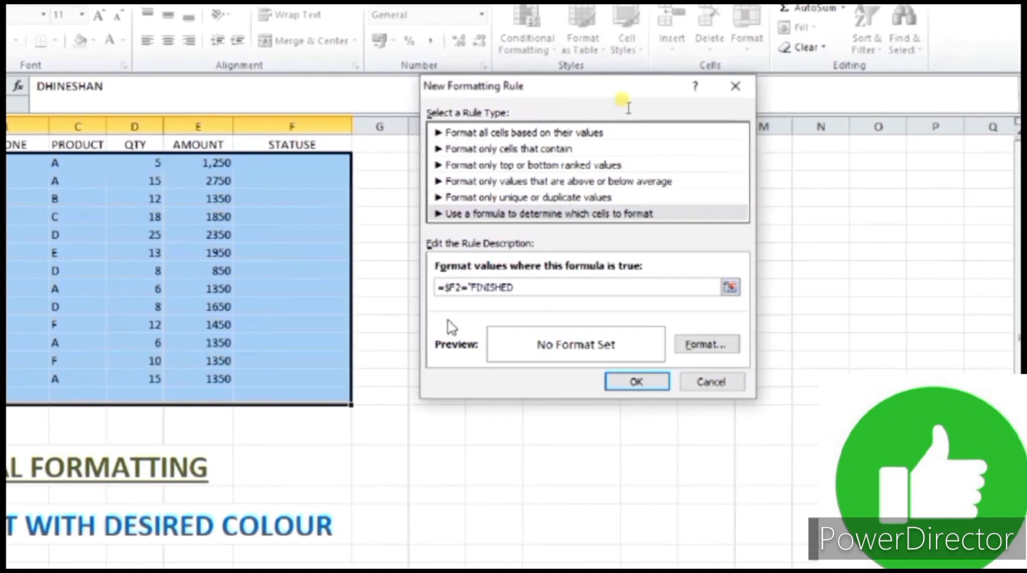
type("\"")
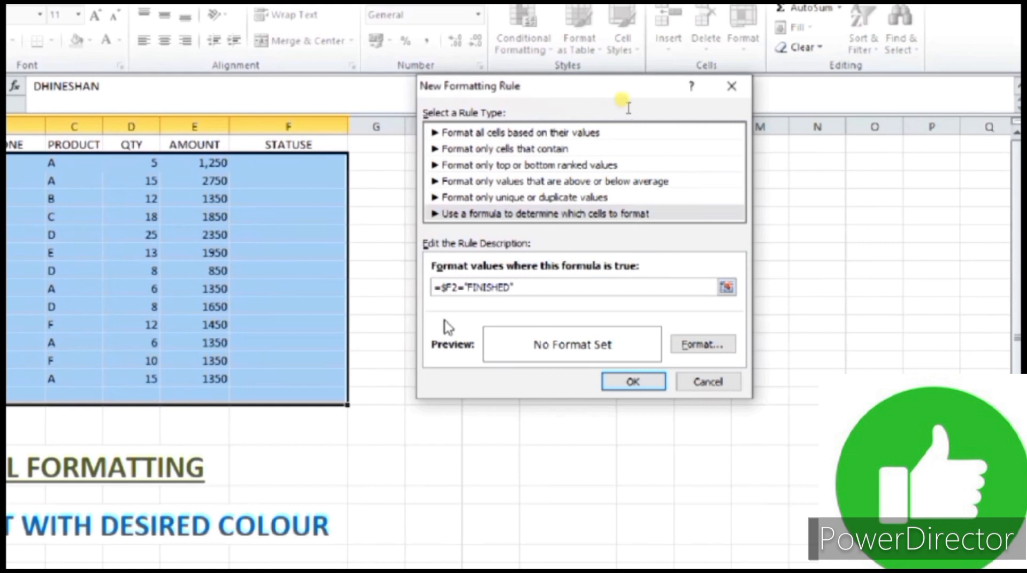
- Give the FINISHED rule a green background fill and apply it to the selected range
left_click(716, 345)
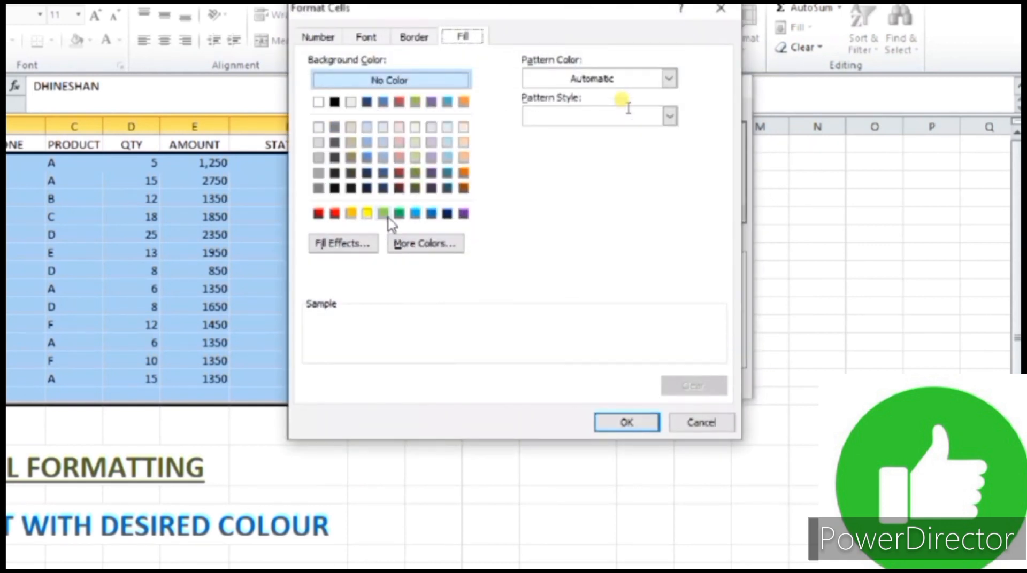
left_click(401, 214)
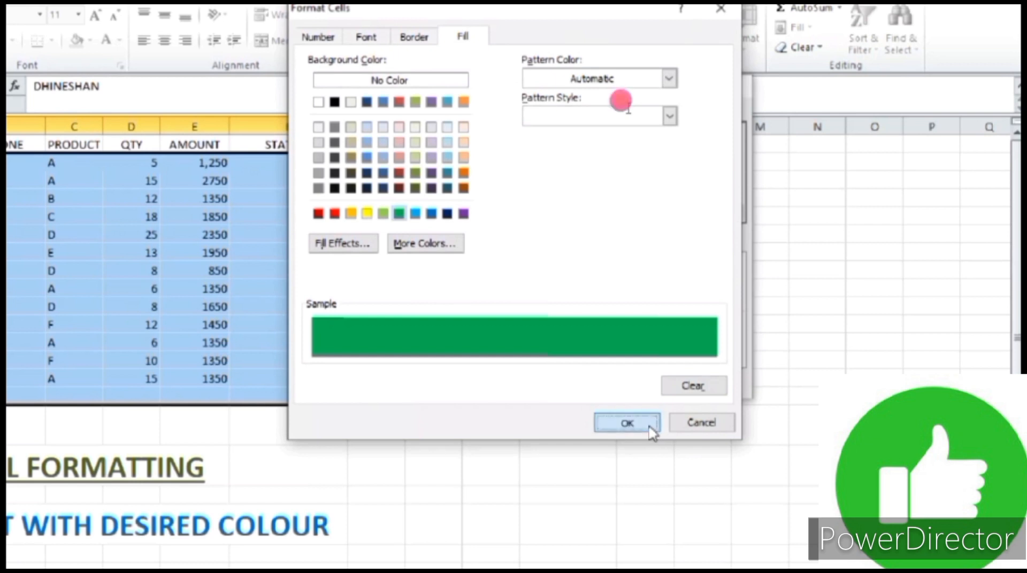
left_click(625, 422)
left_click(640, 380)
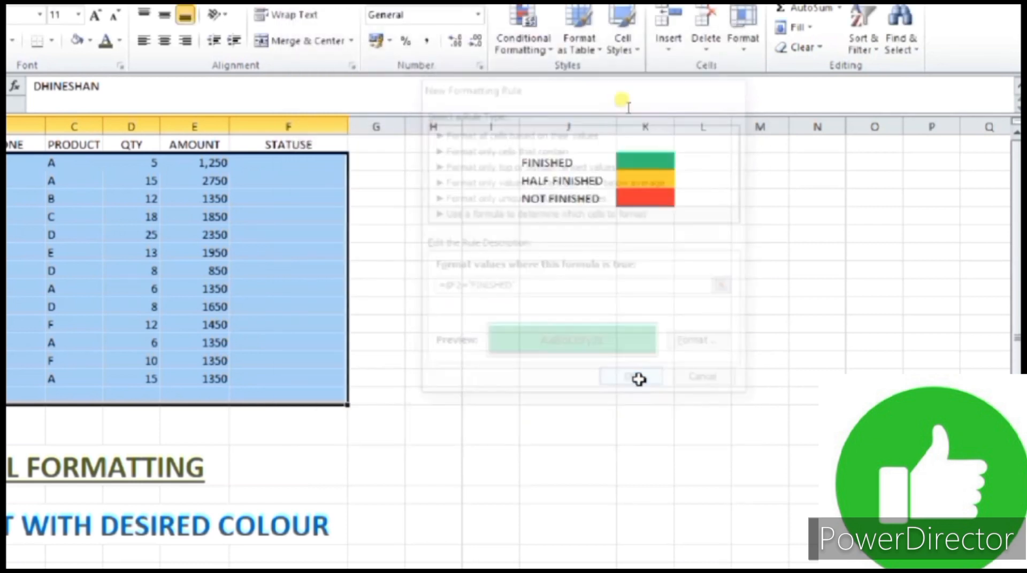
- Enter FINISHED as the status in F2, the first data row of the STATUSE column
left_click(277, 166)
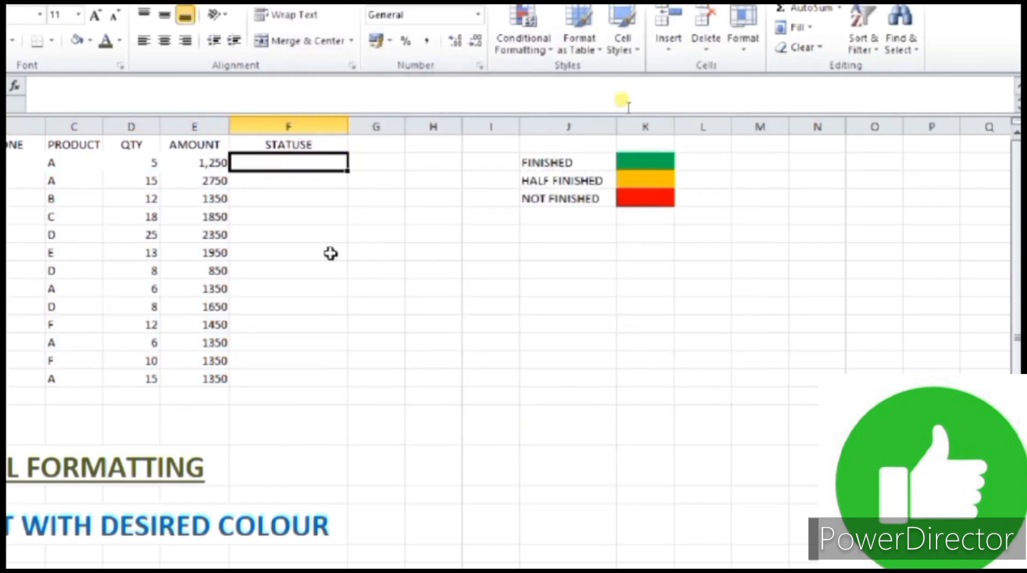
type("FI")
type("NI")
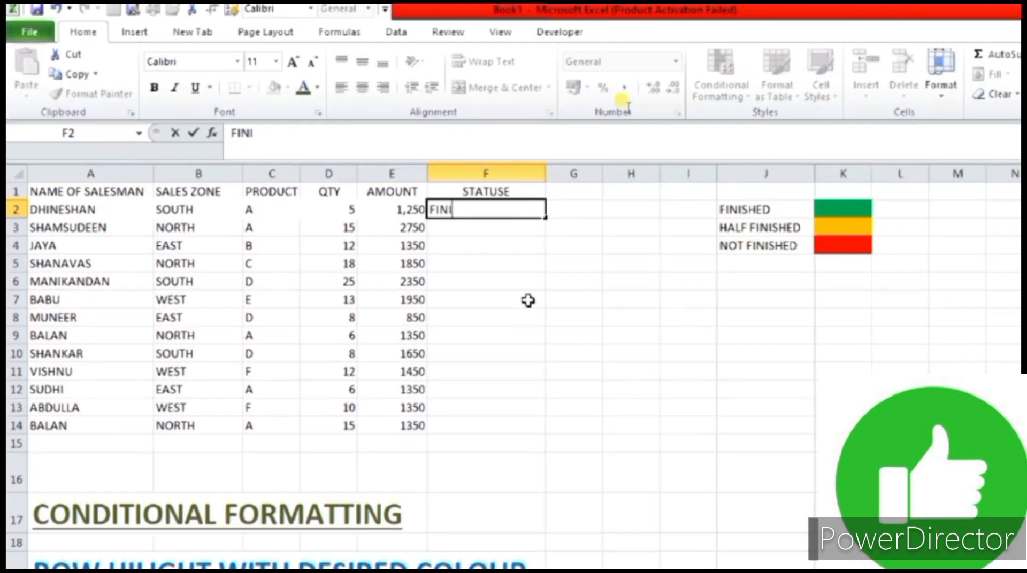
type("SHED")
key("Return")
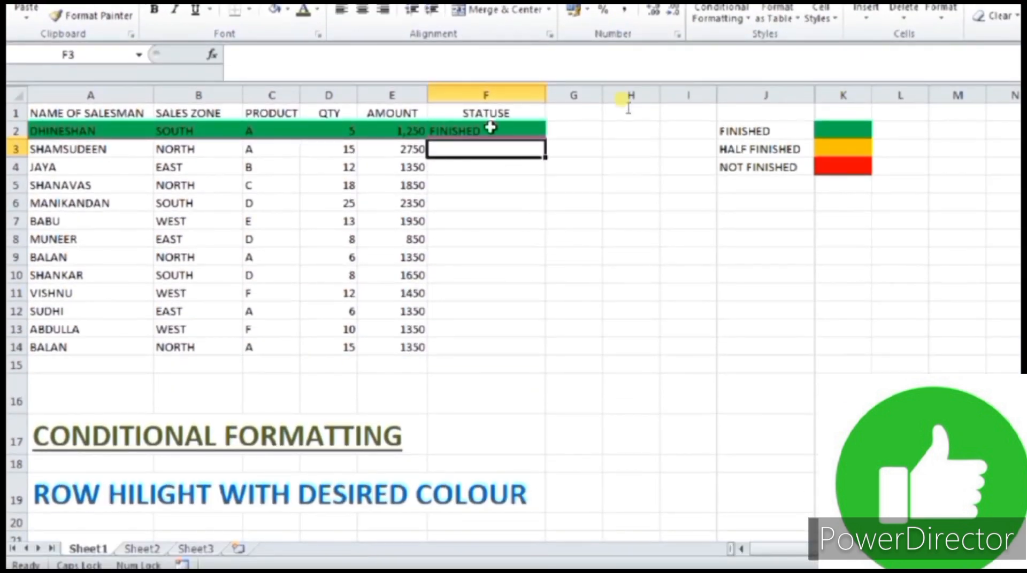
- Start another conditional formatting rule for A2:F15 that uses a formula to determine which cells to format
left_click(490, 128)
left_click_drag(34, 134, 505, 366)
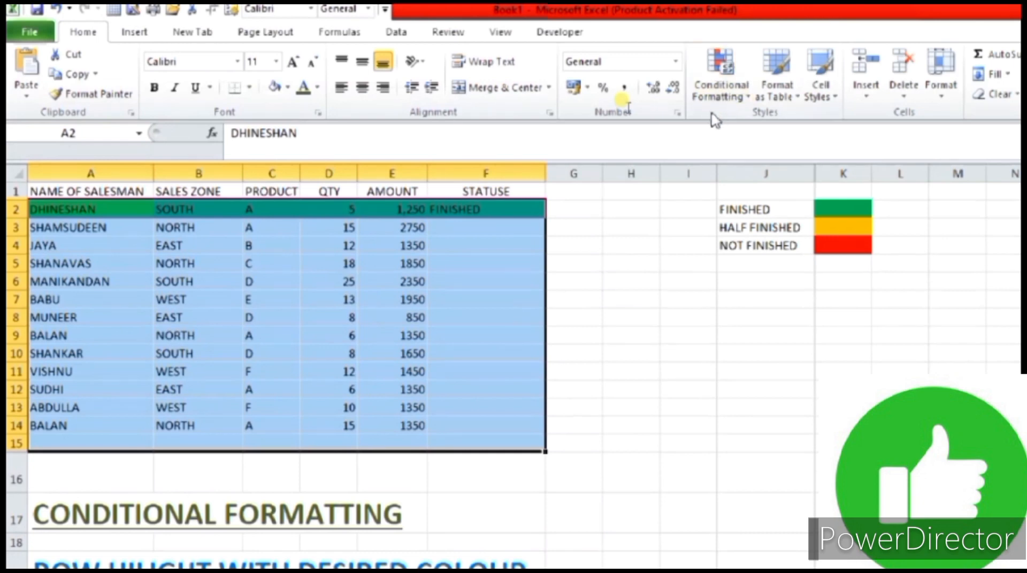
left_click(729, 17)
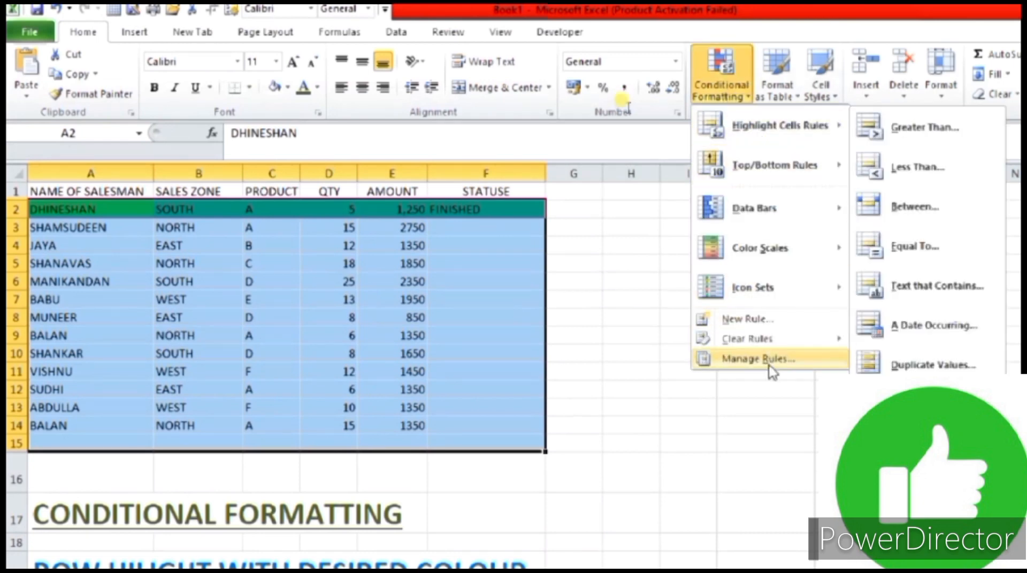
left_click(774, 327)
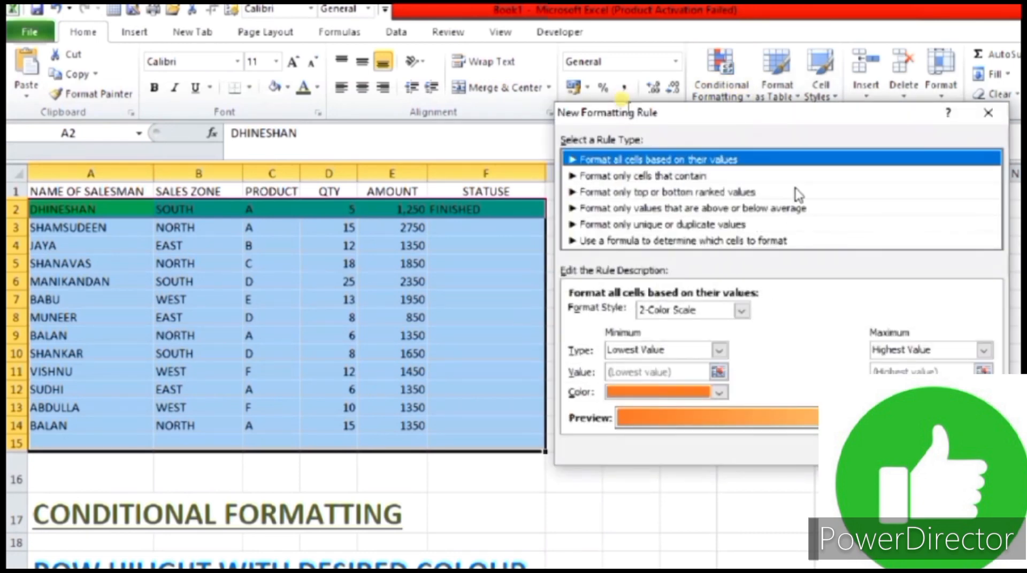
left_click(756, 242)
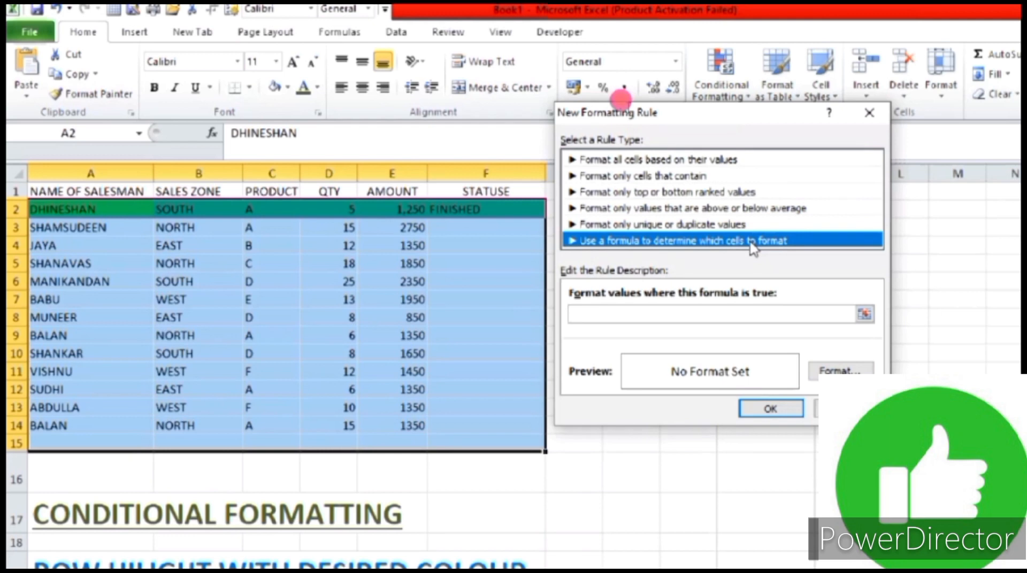
- Enter the rule formula =$F2="HALF FINISHED", keeping only the column of the status cell reference locked
left_click(731, 314)
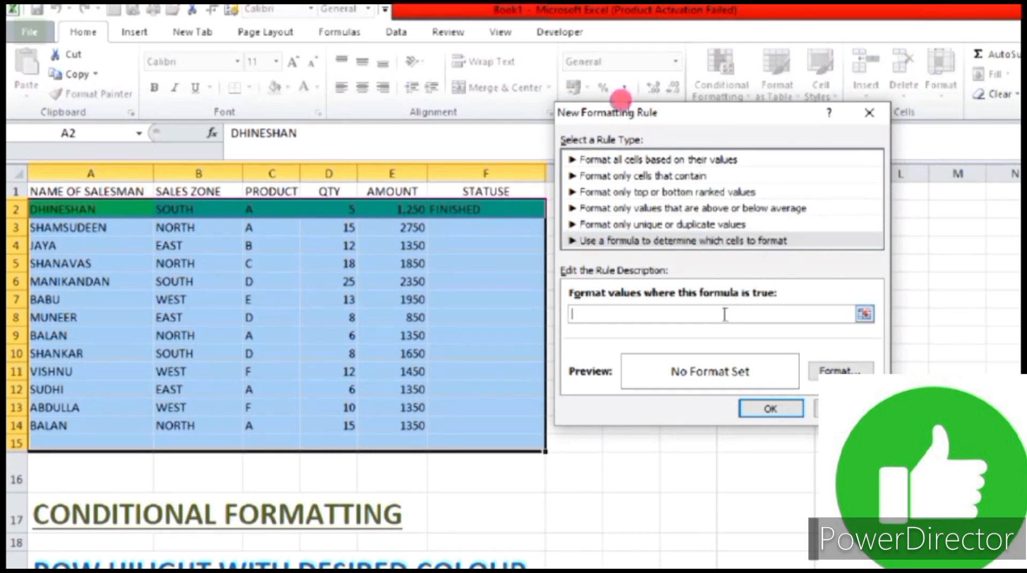
type("=")
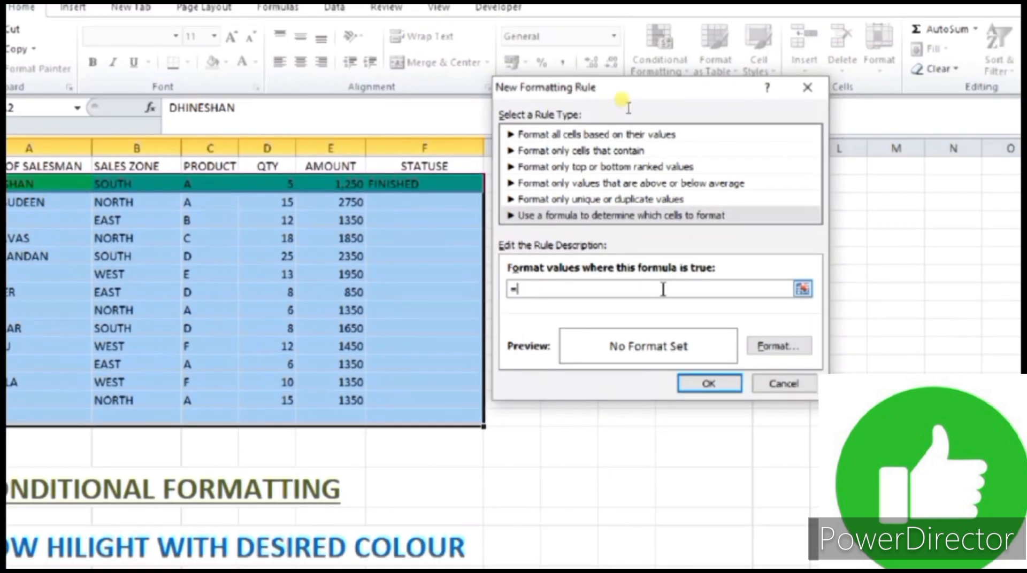
left_click(421, 184)
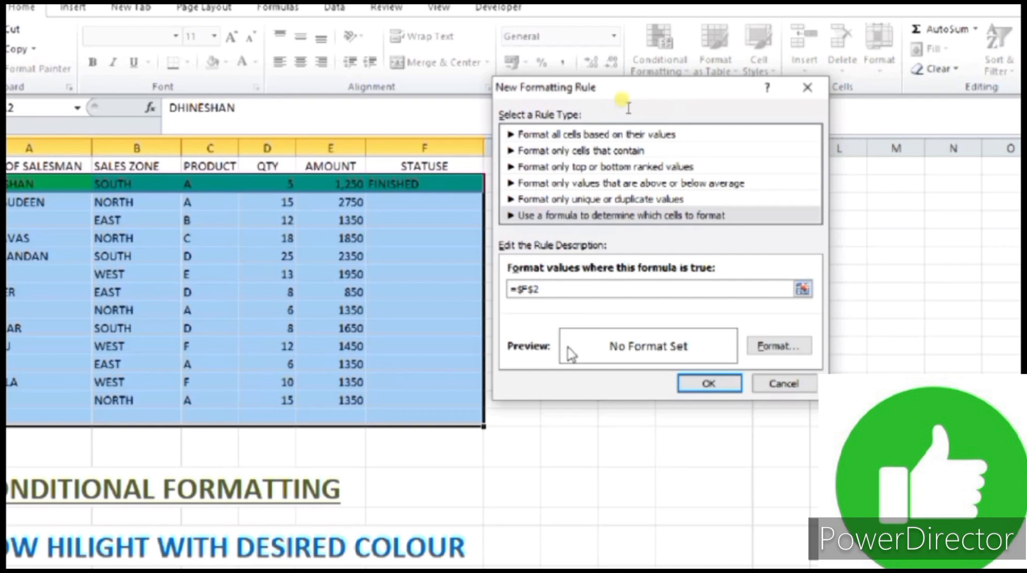
key("BackSpace")
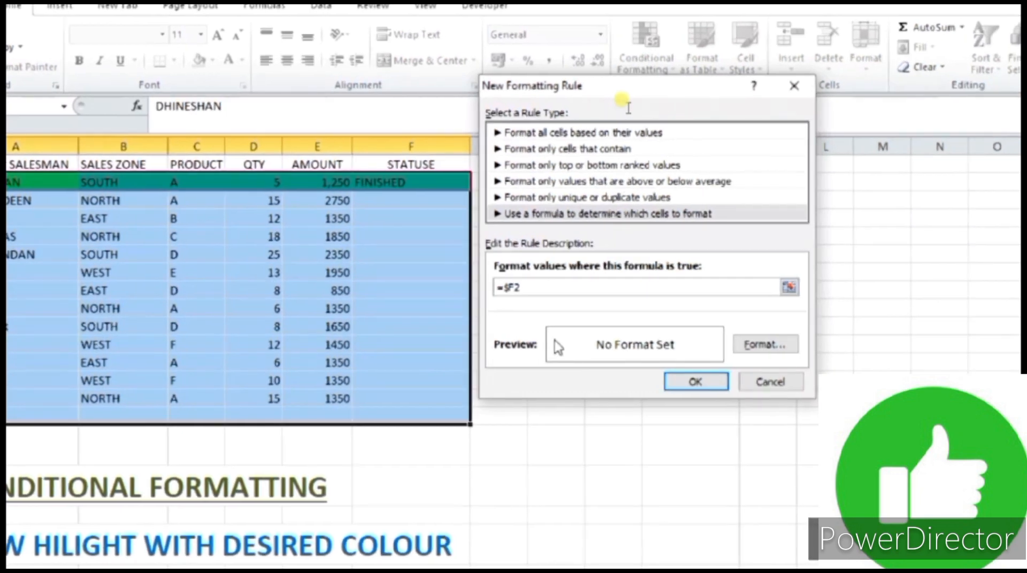
left_click(557, 286)
type("=")
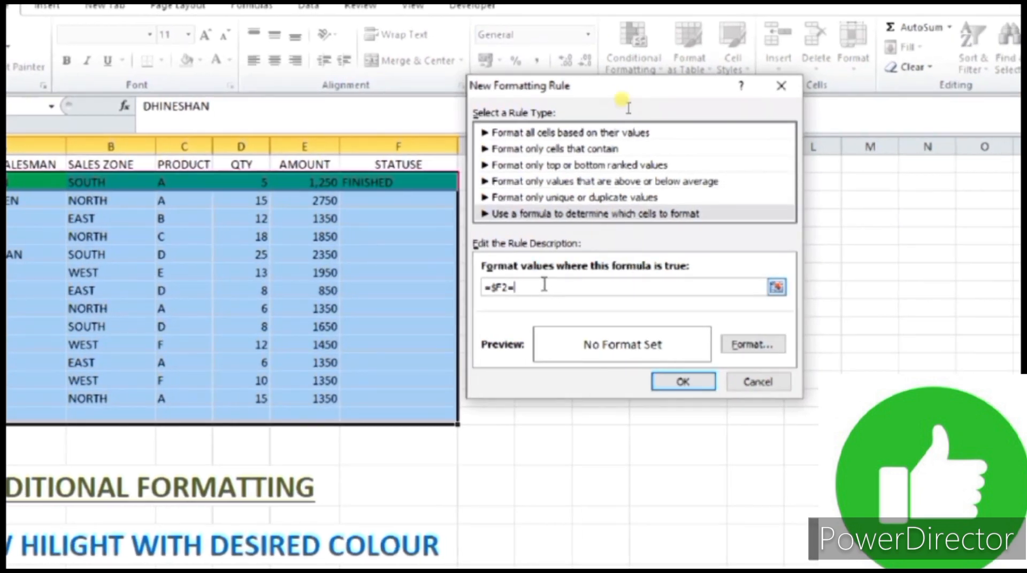
type("\"HALF")
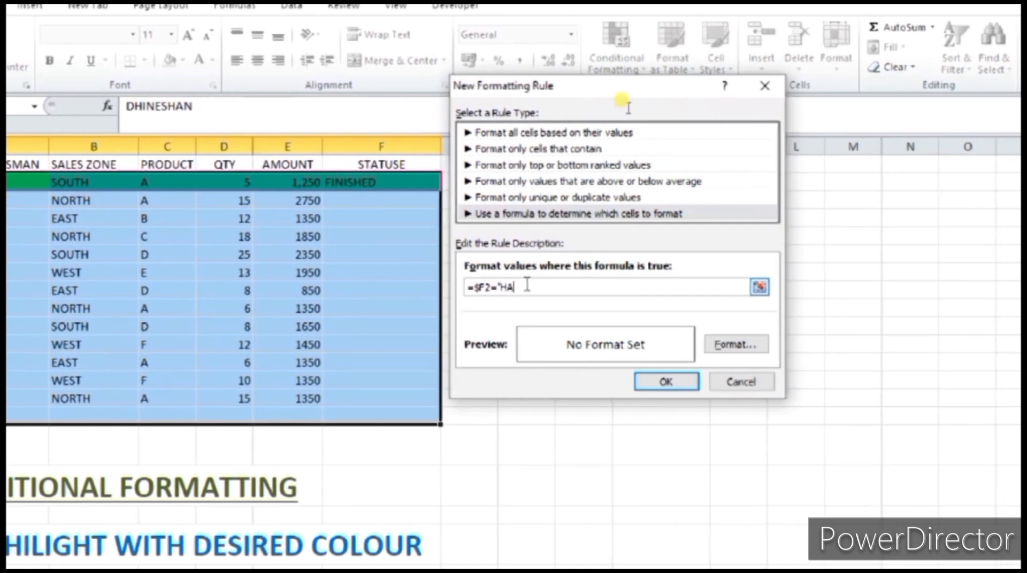
type(" FINISHED")
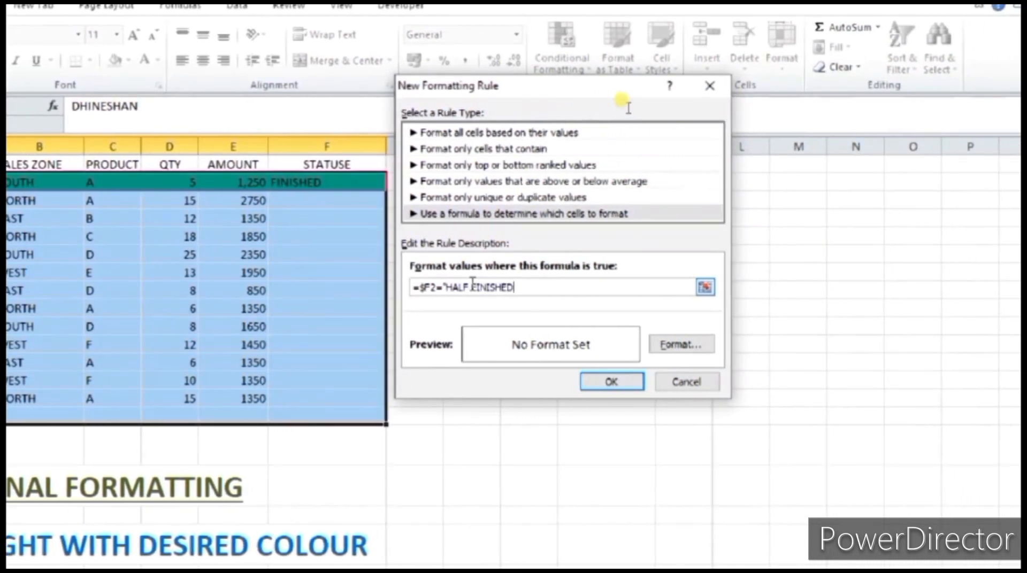
type("\"")
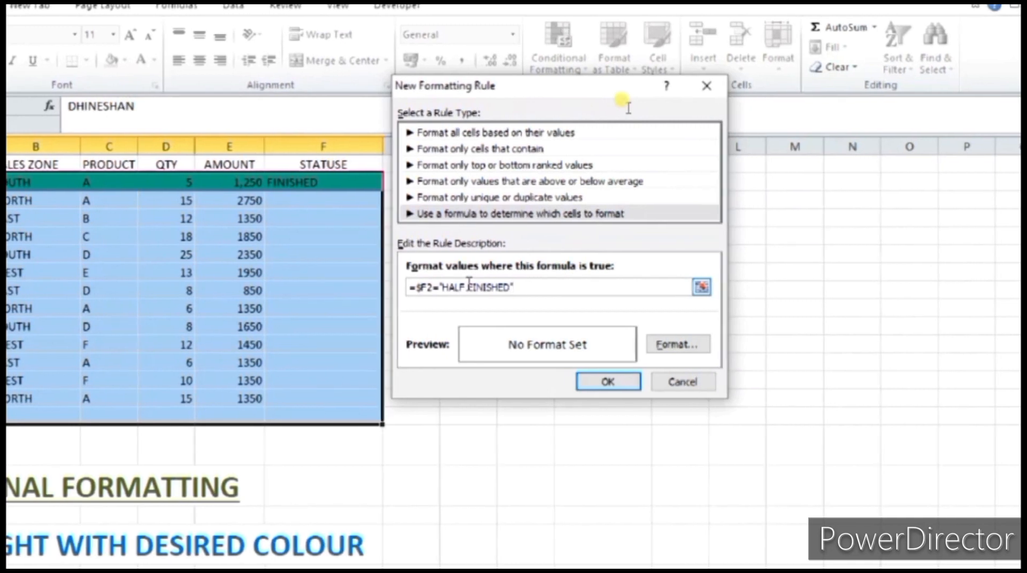
- Give the HALF FINISHED rule an orange background fill and apply it to the selected range
left_click(678, 346)
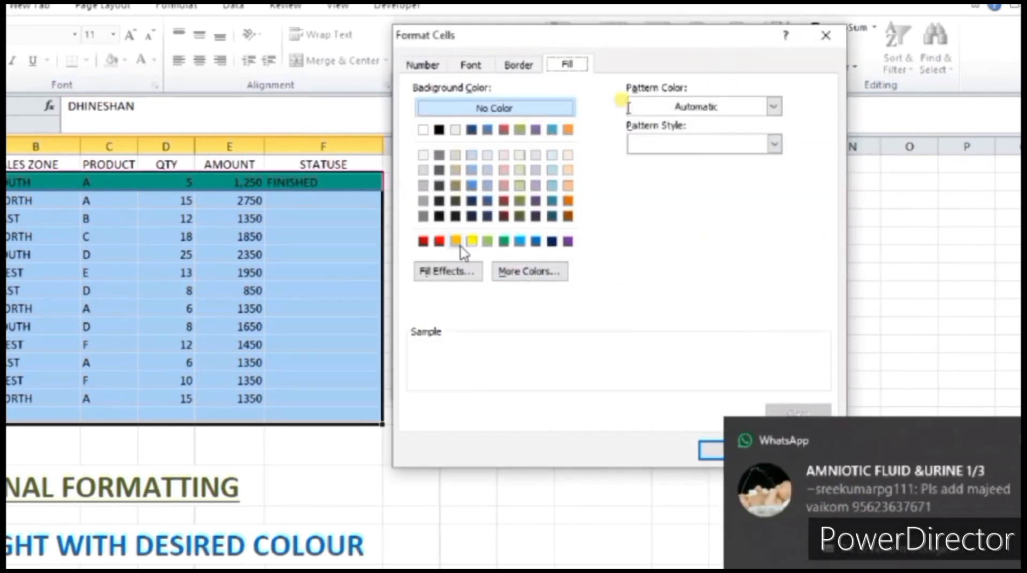
left_click(456, 242)
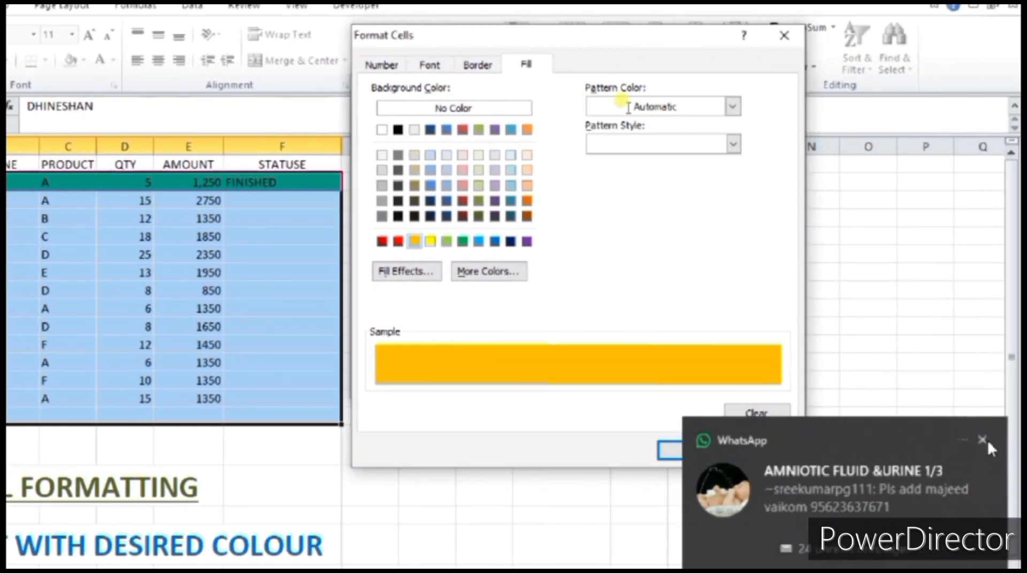
left_click(982, 440)
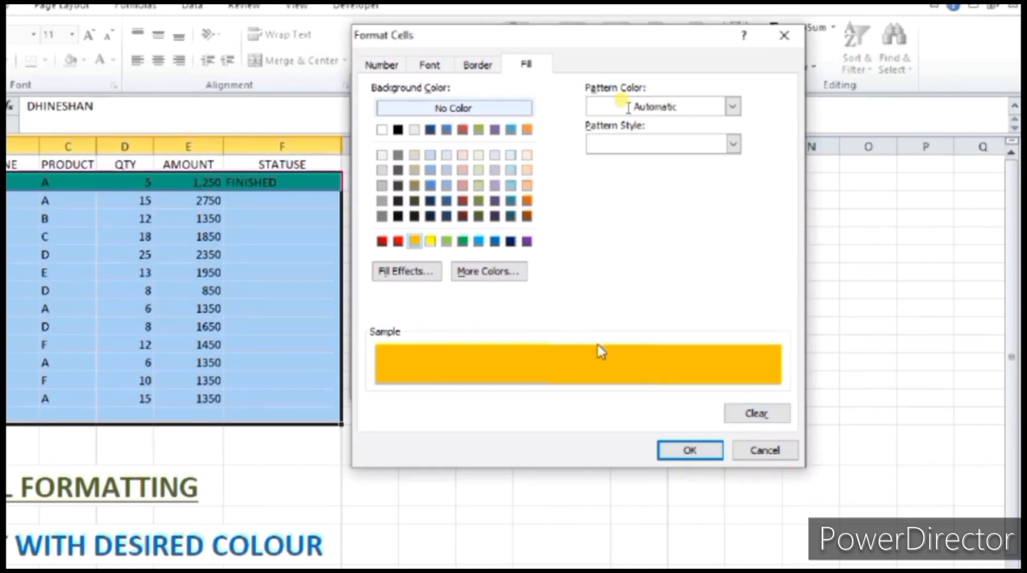
left_click(681, 452)
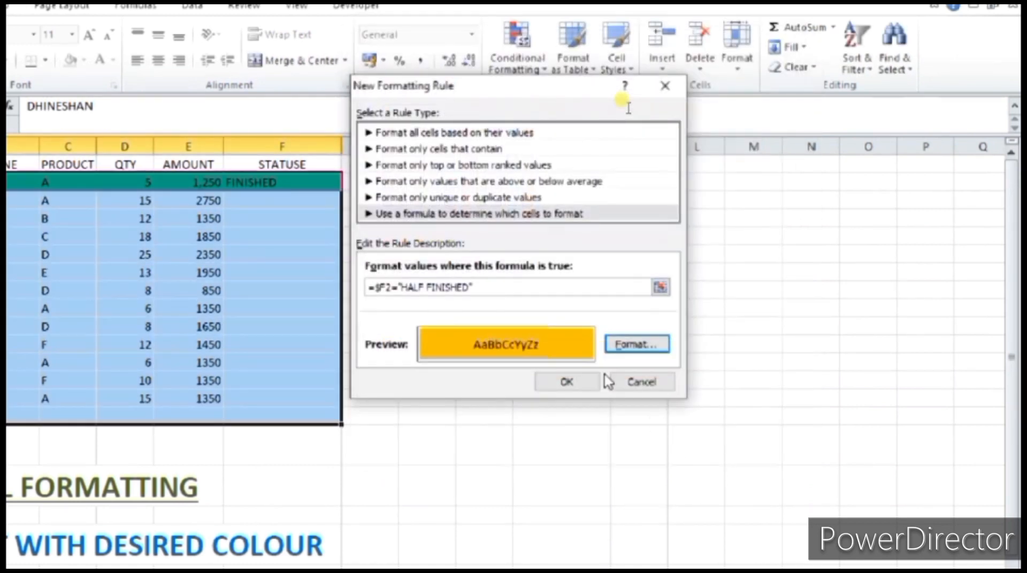
left_click(591, 382)
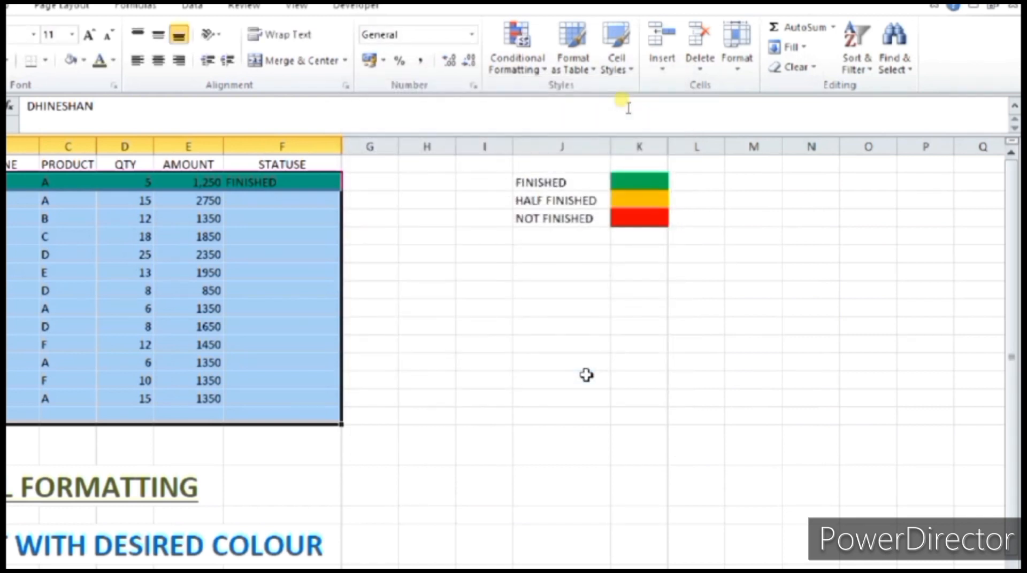
- Enter HALF FINISHED as the status in F3, the second data row of the STATUSE column
left_click(293, 199)
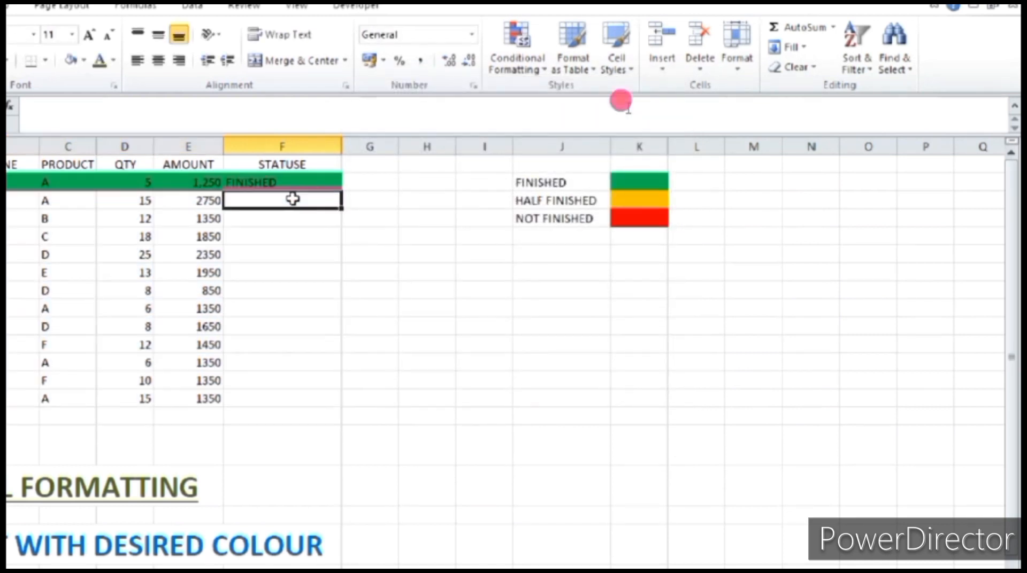
type("HA")
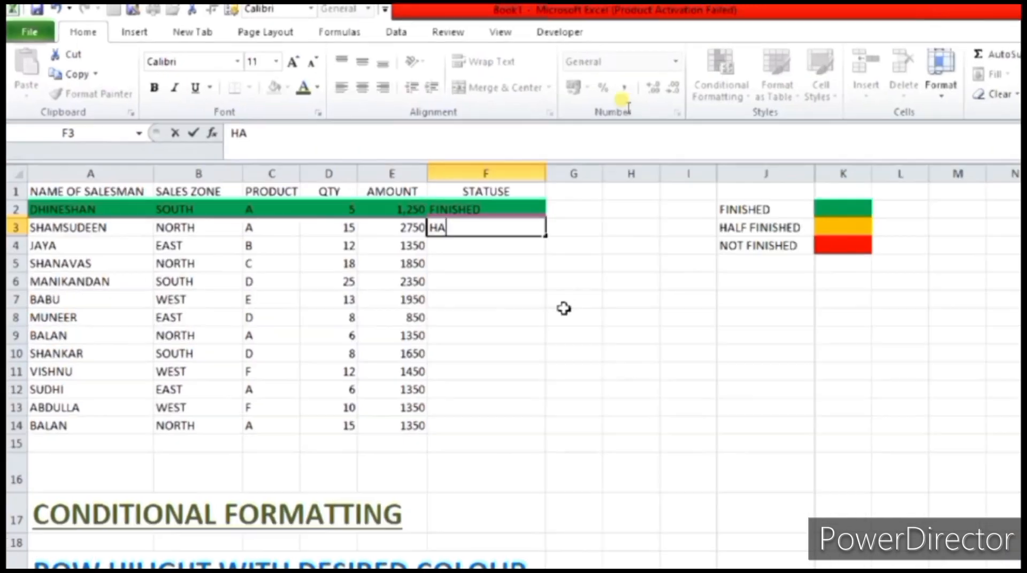
type("LF FINISHED")
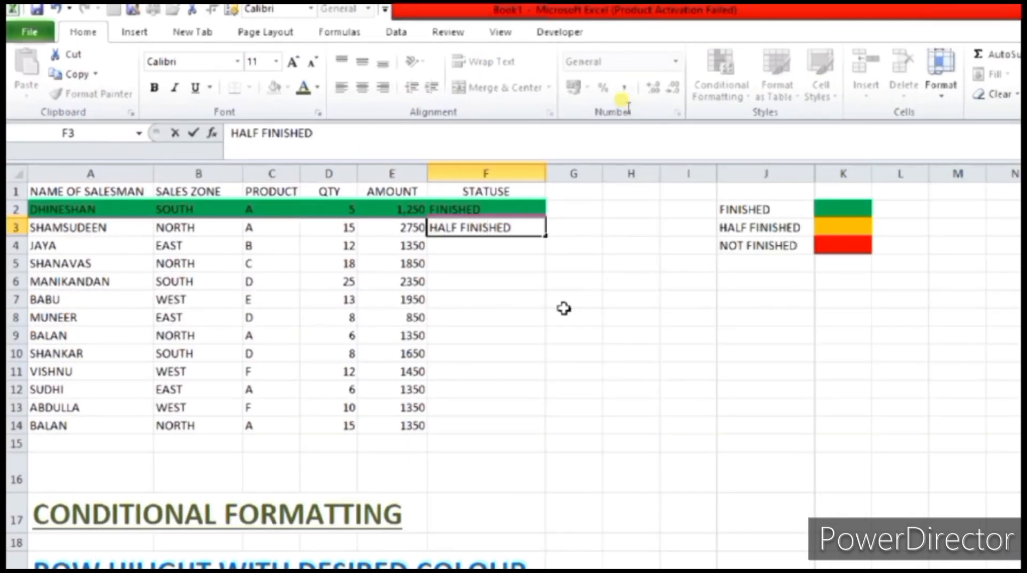
key("Return")
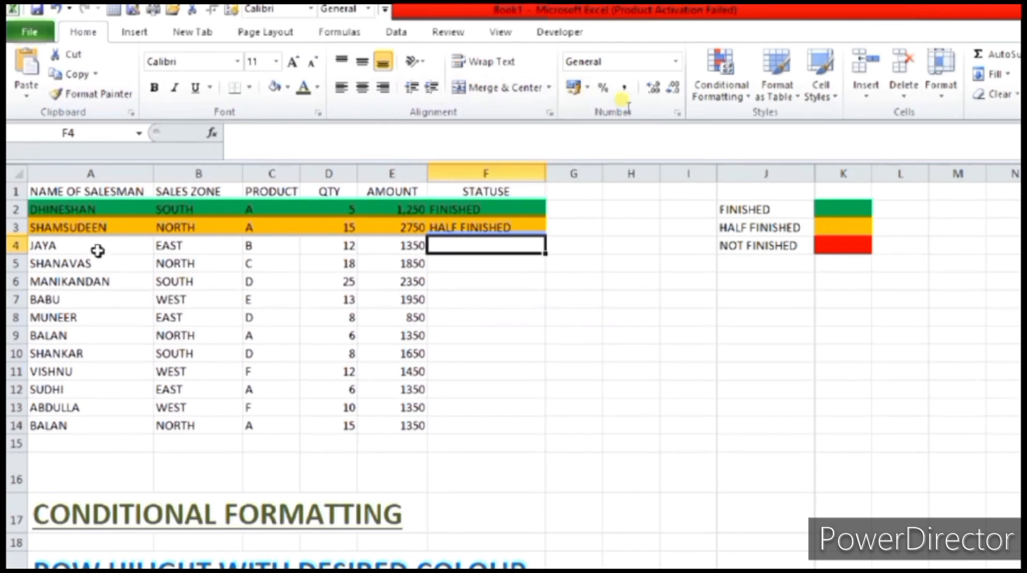
- Start a third conditional formatting rule, for A2:F14, that uses a formula to determine which cells to format
left_click(64, 126)
left_click_drag(63, 202, 502, 423)
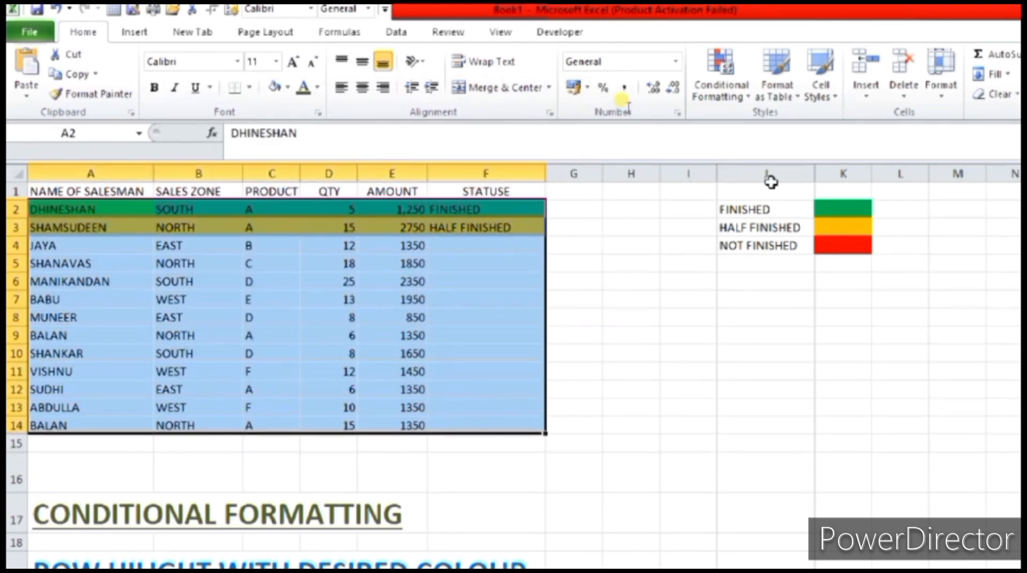
left_click(740, 91)
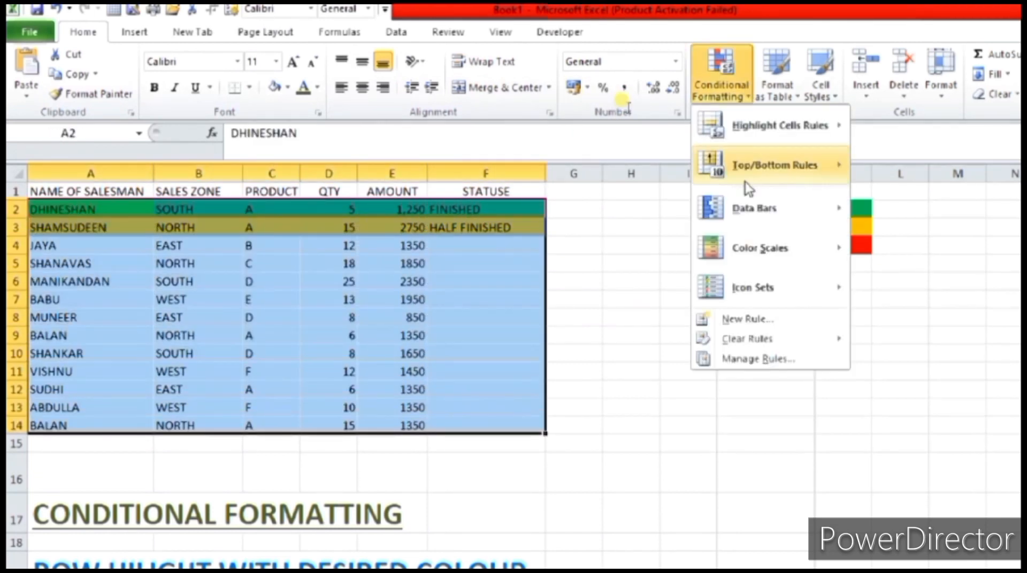
left_click(763, 319)
left_click(621, 221)
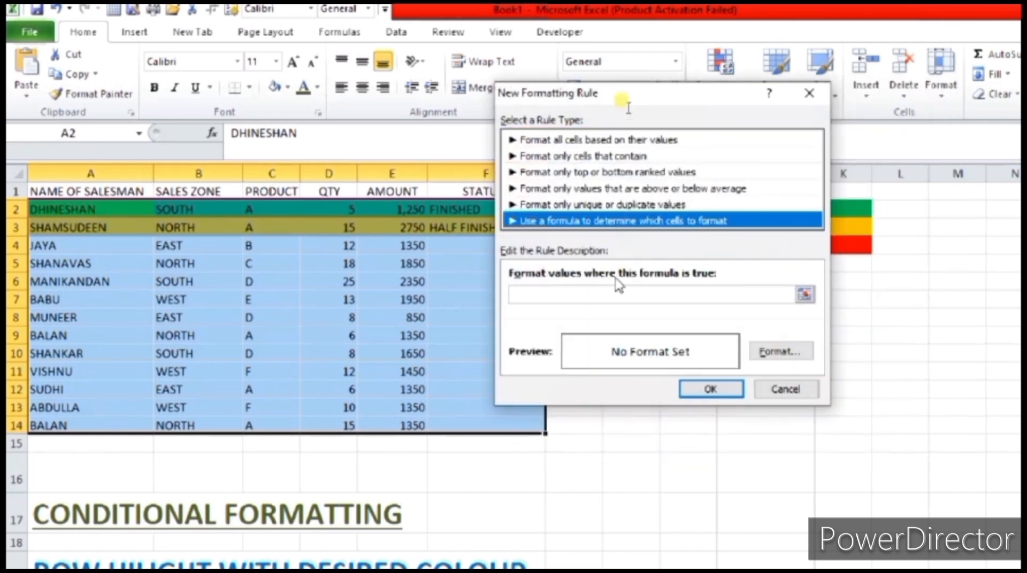
- Enter the rule formula =$F2="NOT FINISHED" with only the column locked, and confirm the rule without setting a format
left_click(613, 294)
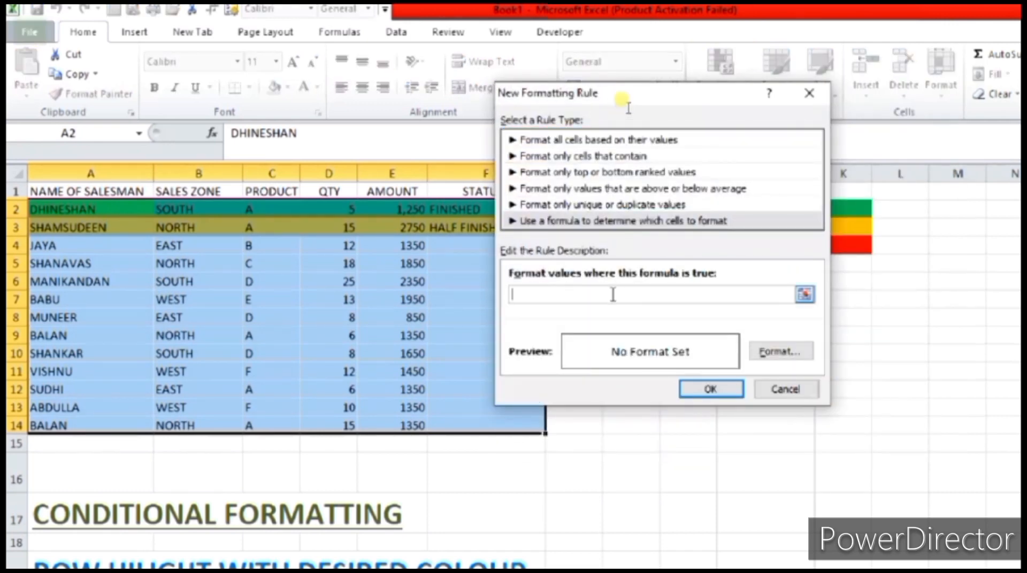
type("=")
left_click(450, 208)
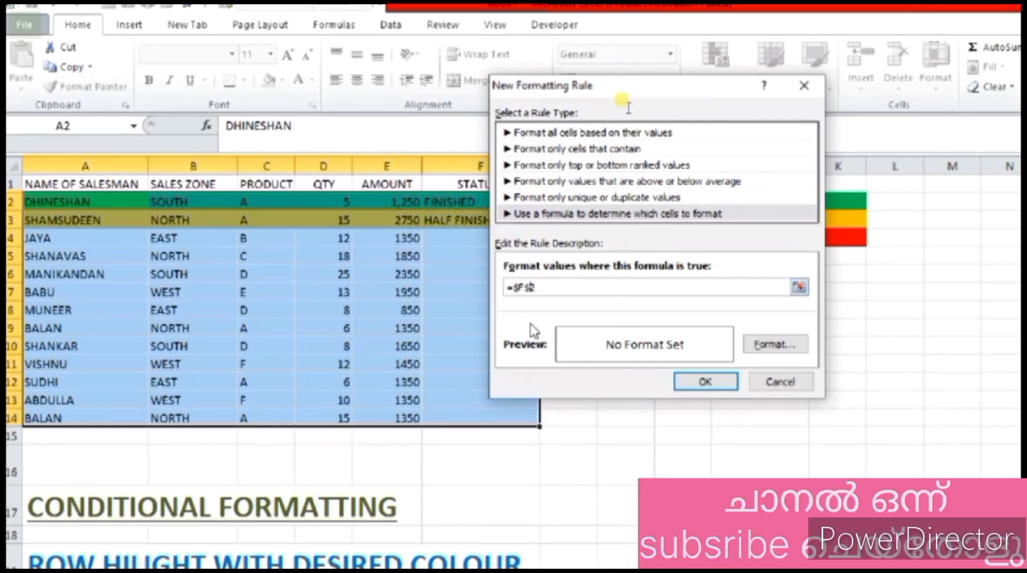
key("Left")
key("BackSpace")
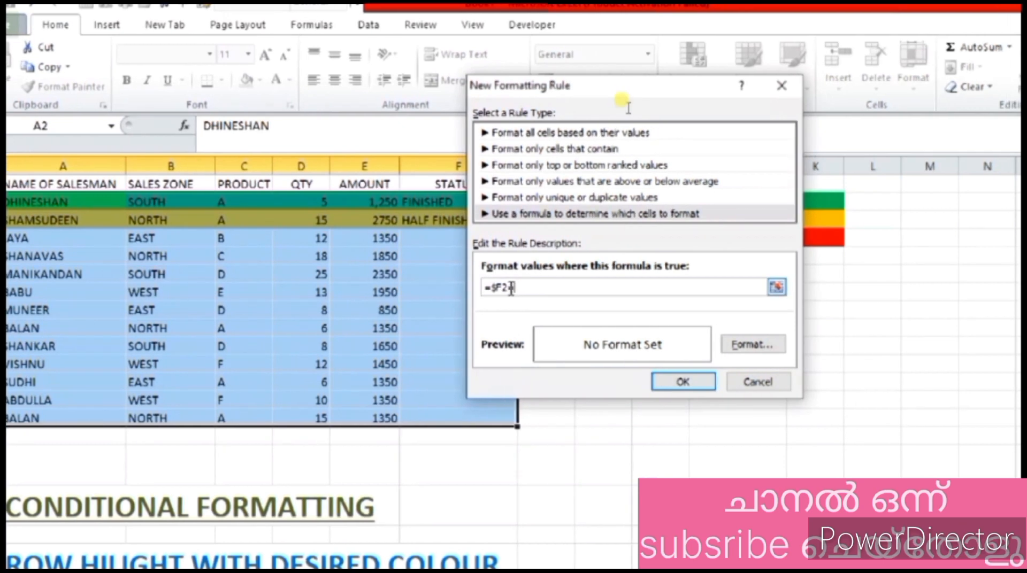
type("=\"NOT FINIS")
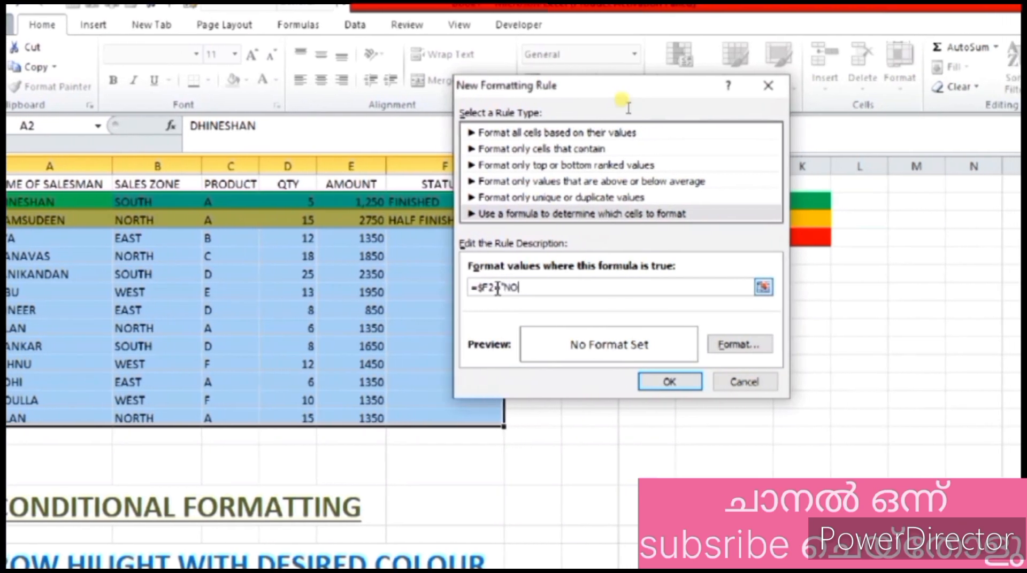
type("HED")
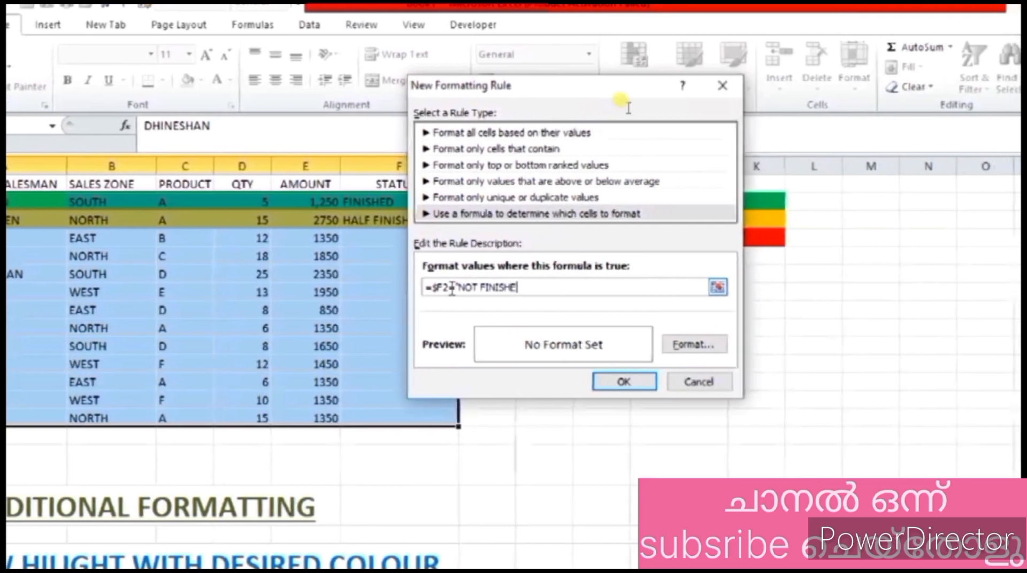
type("\"")
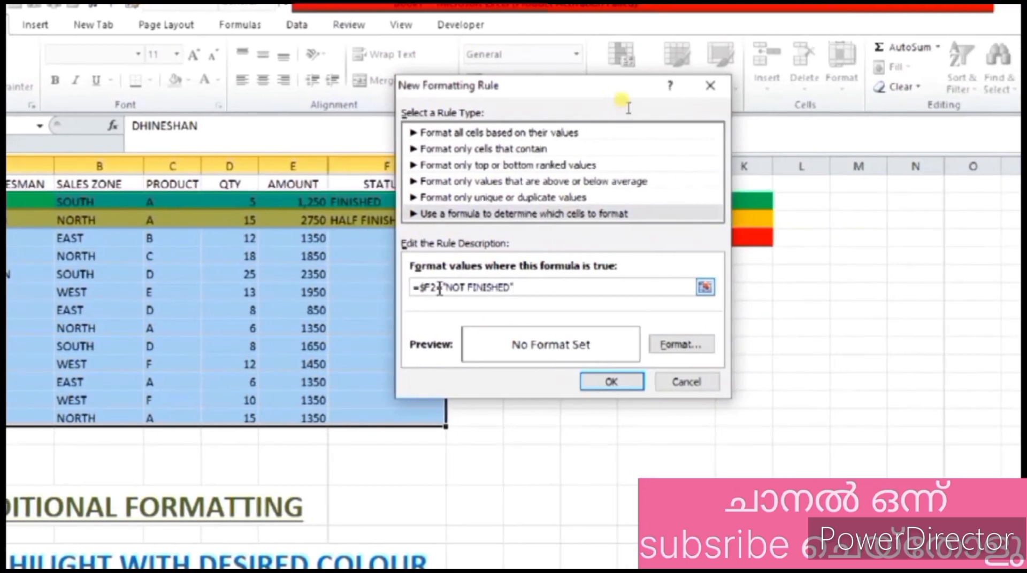
left_click(610, 381)
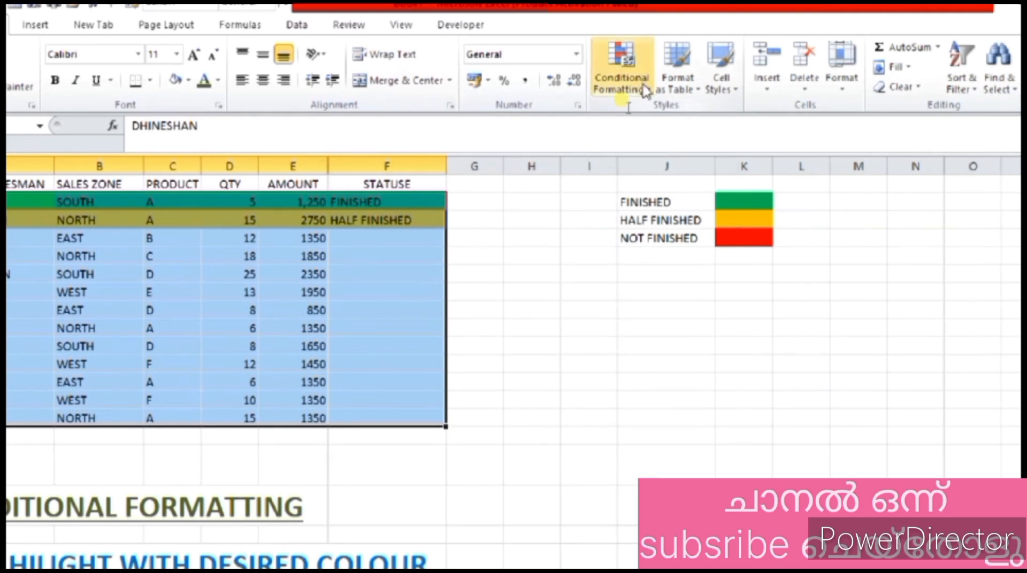
- Create a new conditional formatting rule for the selected sales rows that uses a formula to determine which cells to format
left_click(645, 90)
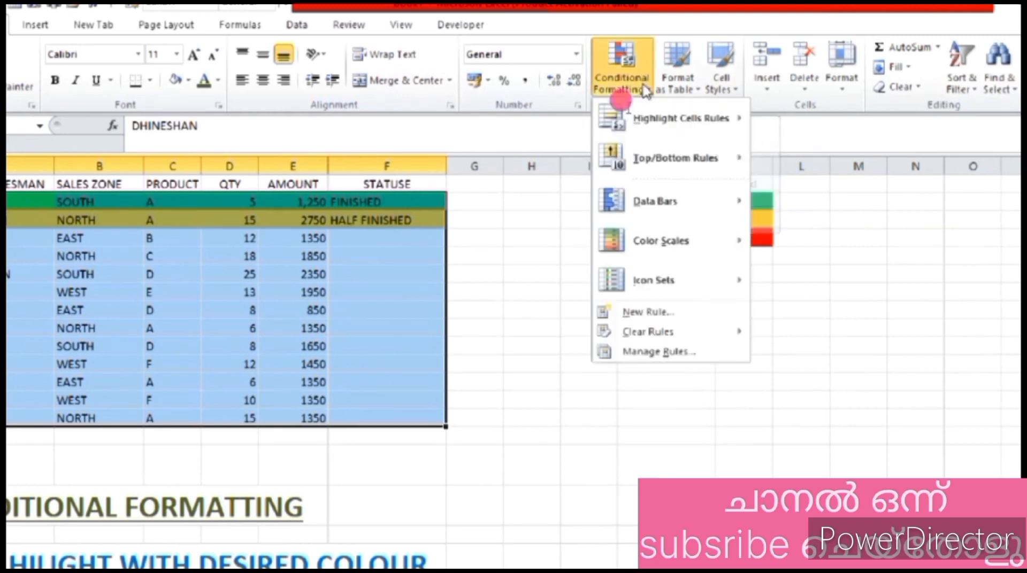
left_click(667, 315)
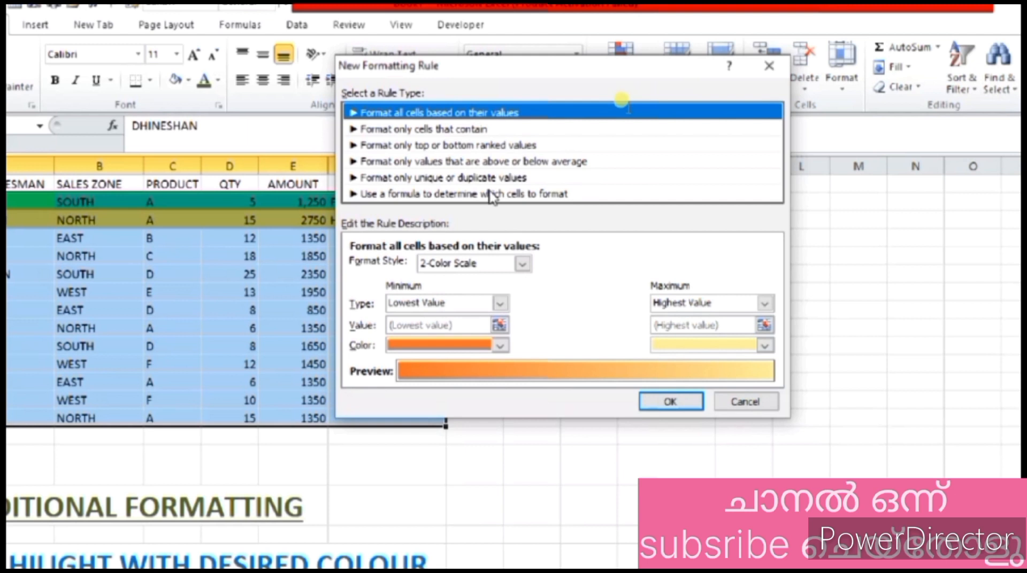
left_click_drag(626, 71, 692, 94)
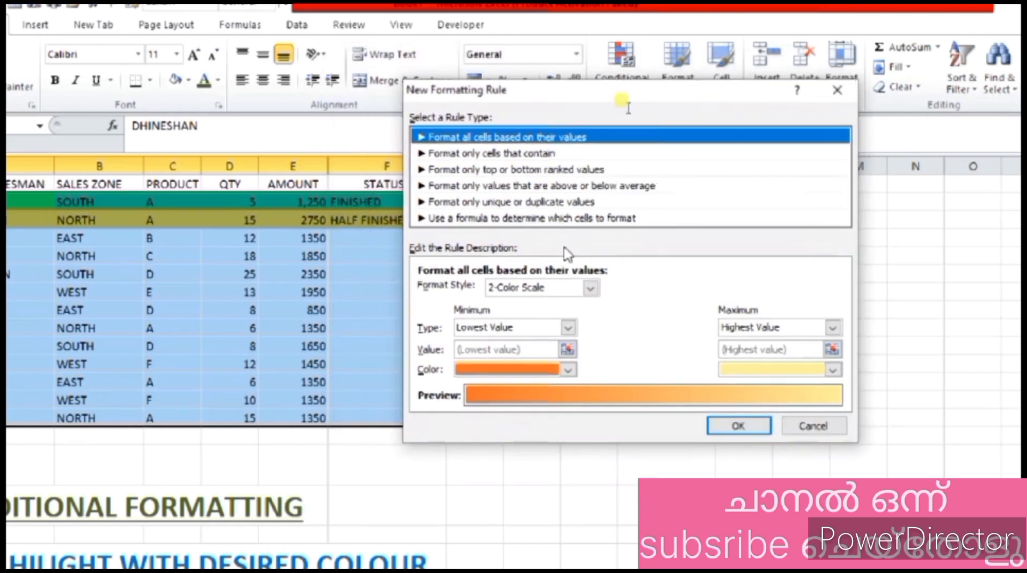
left_click(570, 217)
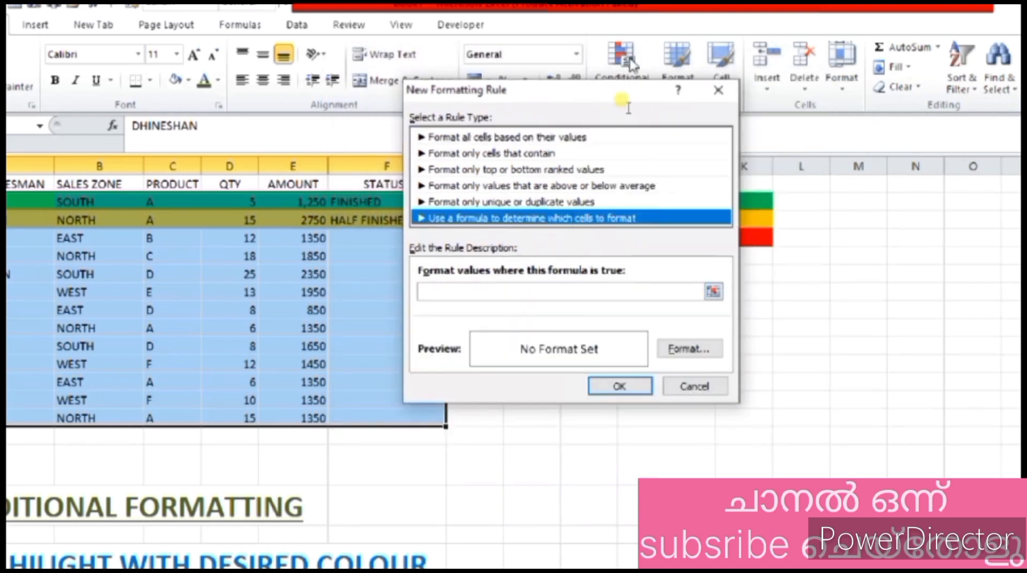
left_click_drag(622, 102, 754, 119)
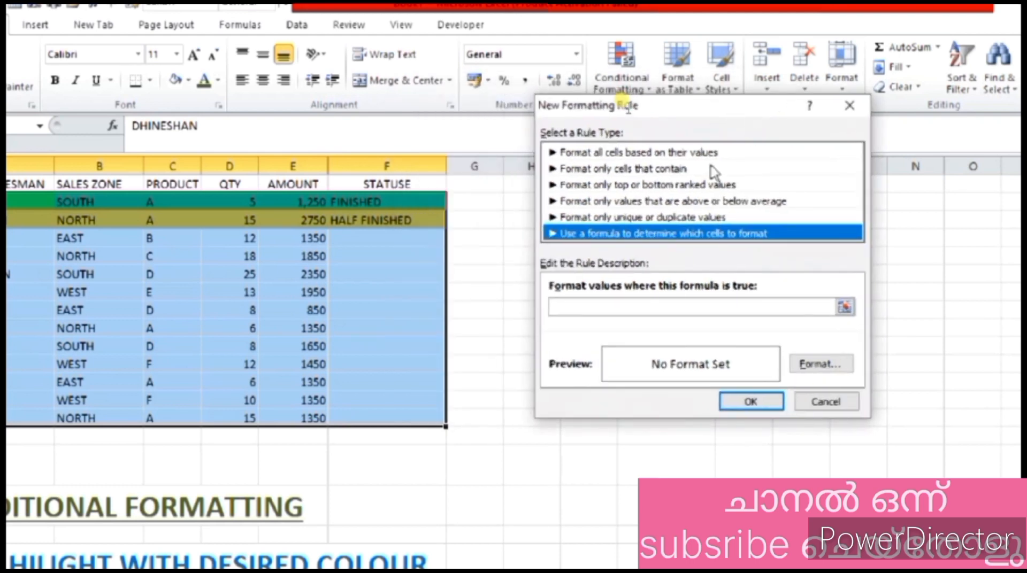
- Enter =$F2="NOT FINISHED" as the rule's formula, keeping only the column reference locked
left_click(642, 310)
type("=")
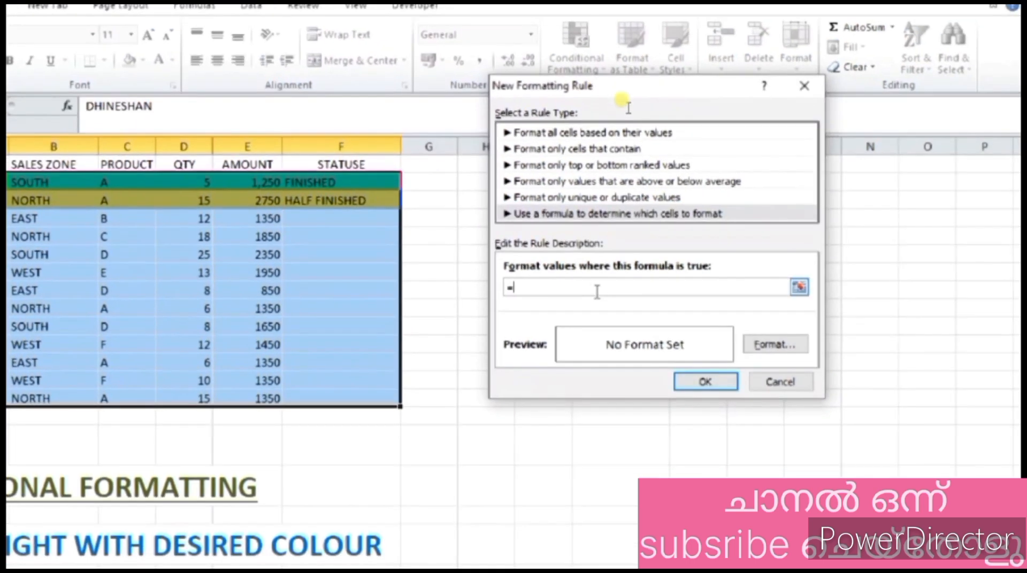
left_click(384, 180)
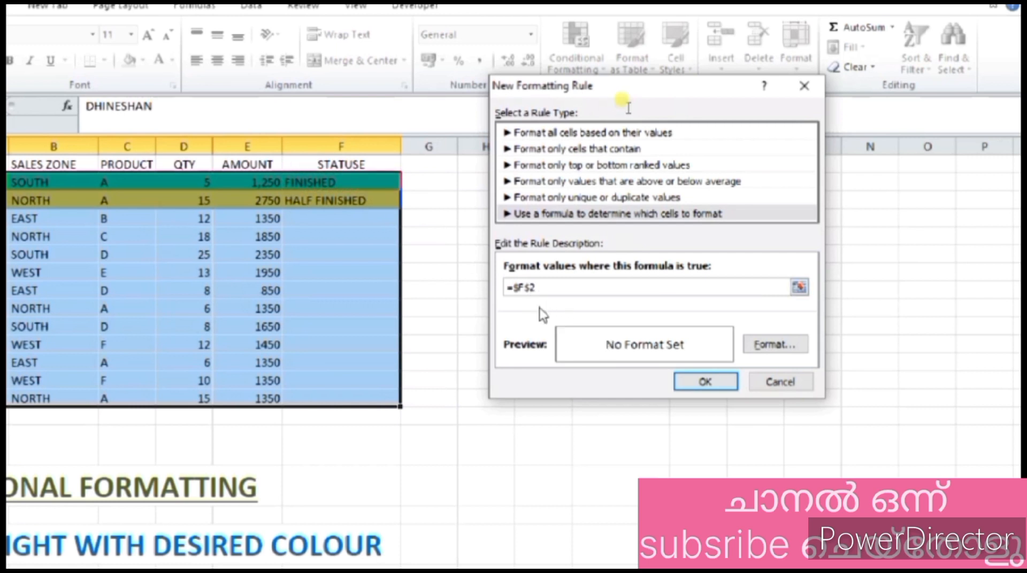
left_click(527, 287)
key("BackSpace")
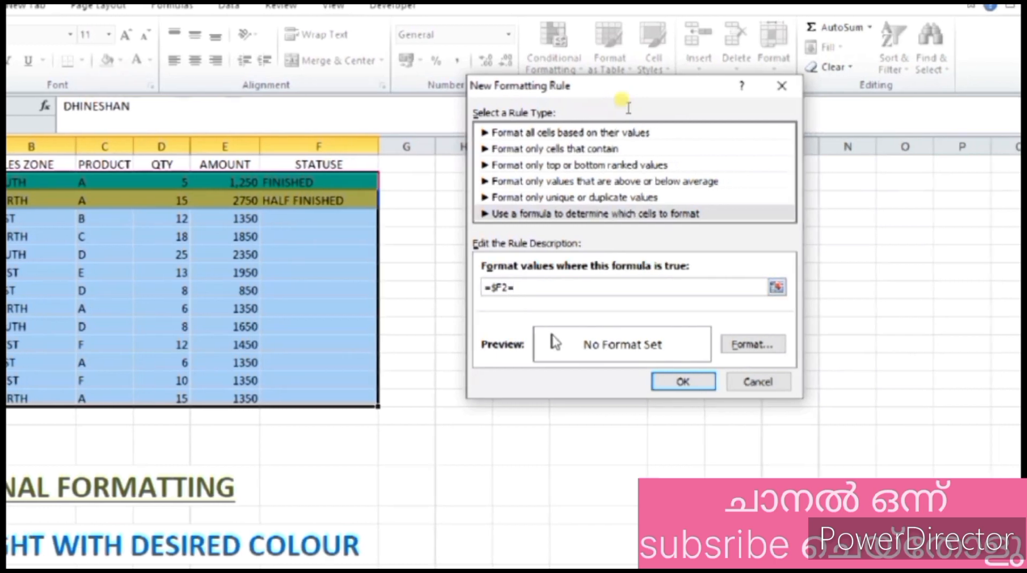
type("=\"")
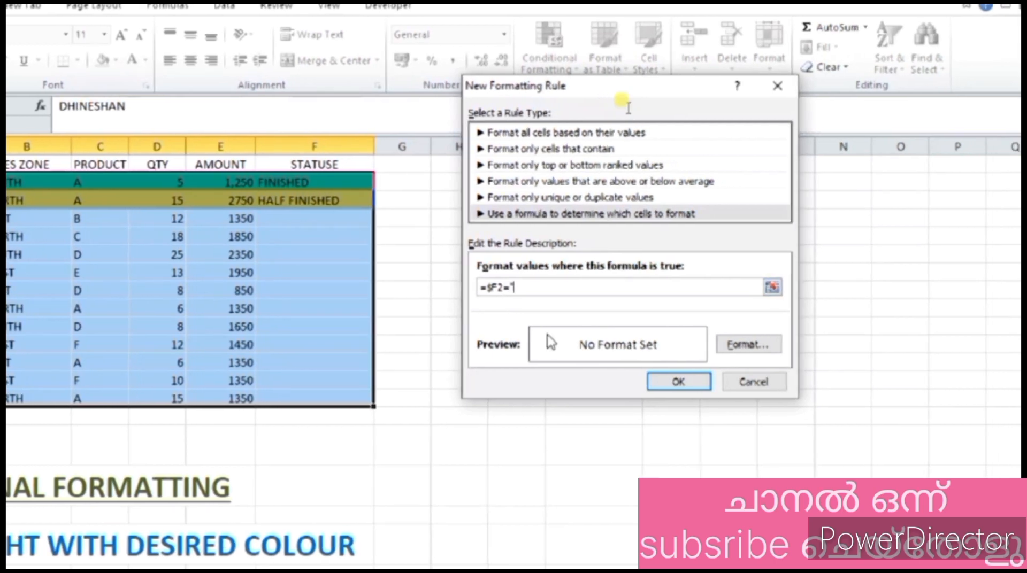
type("NOT FINISHED\"")
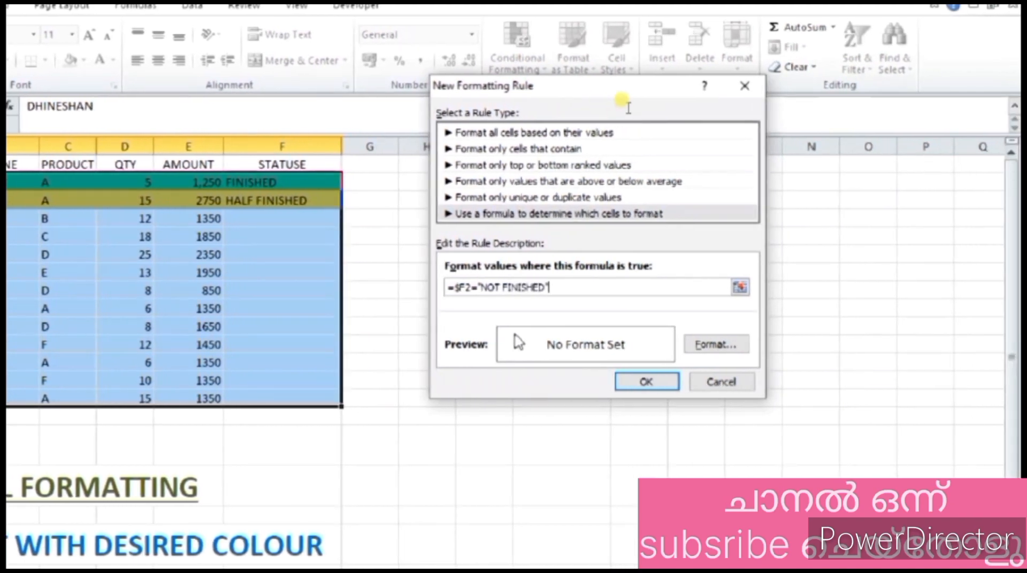
- Give the NOT FINISHED rule a red background fill and apply it to the selected range
left_click(715, 345)
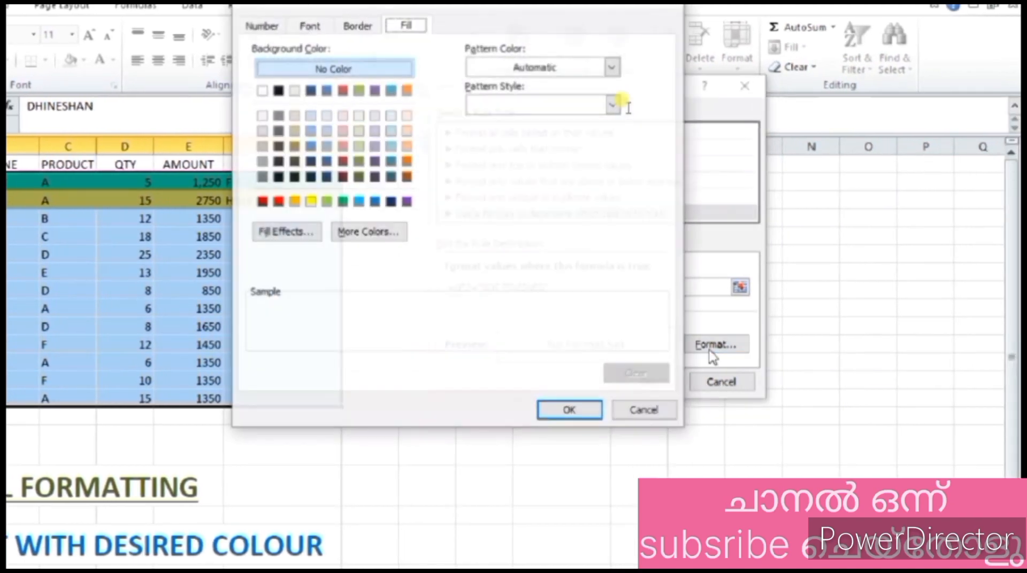
left_click(278, 201)
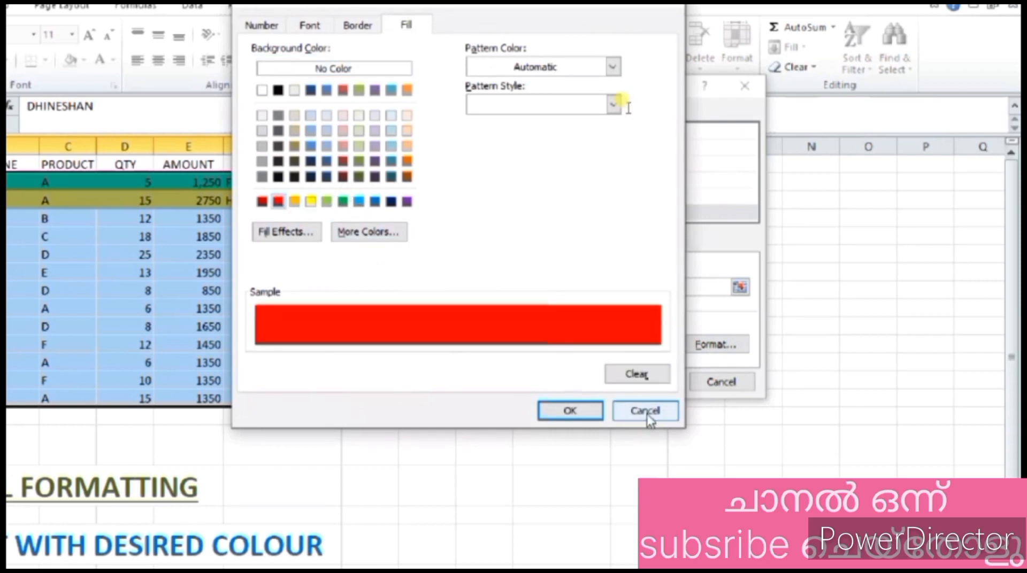
left_click(576, 410)
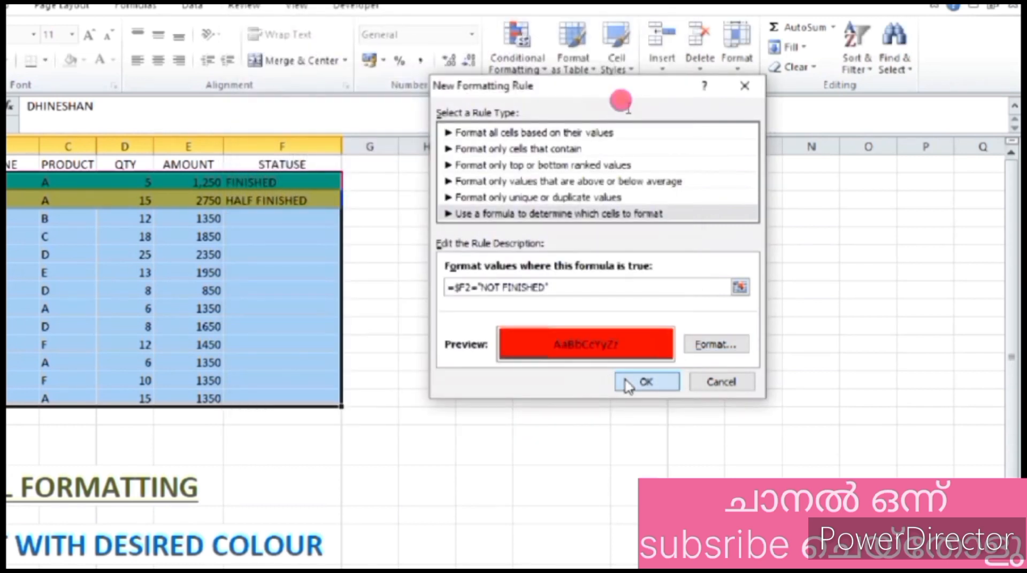
left_click(644, 383)
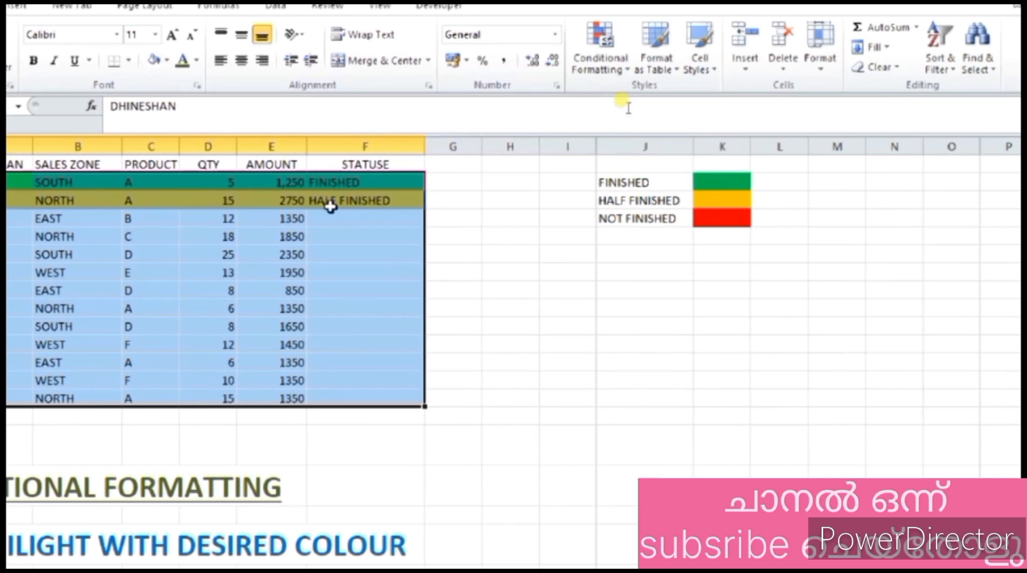
- Enter NOT FINISHED as the status in F4, the third data row
left_click(325, 219)
type("NOT")
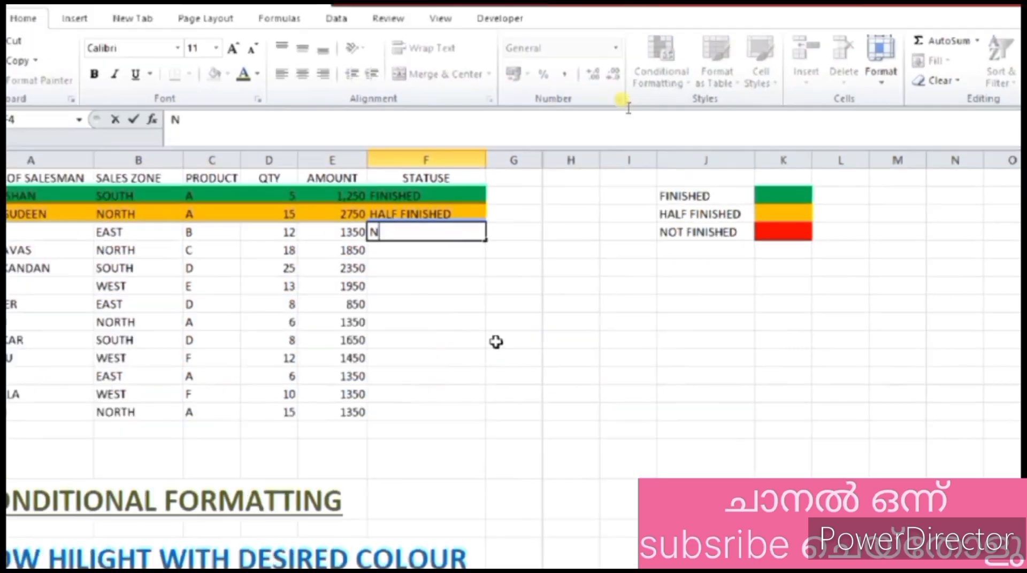
type(" FINIS")
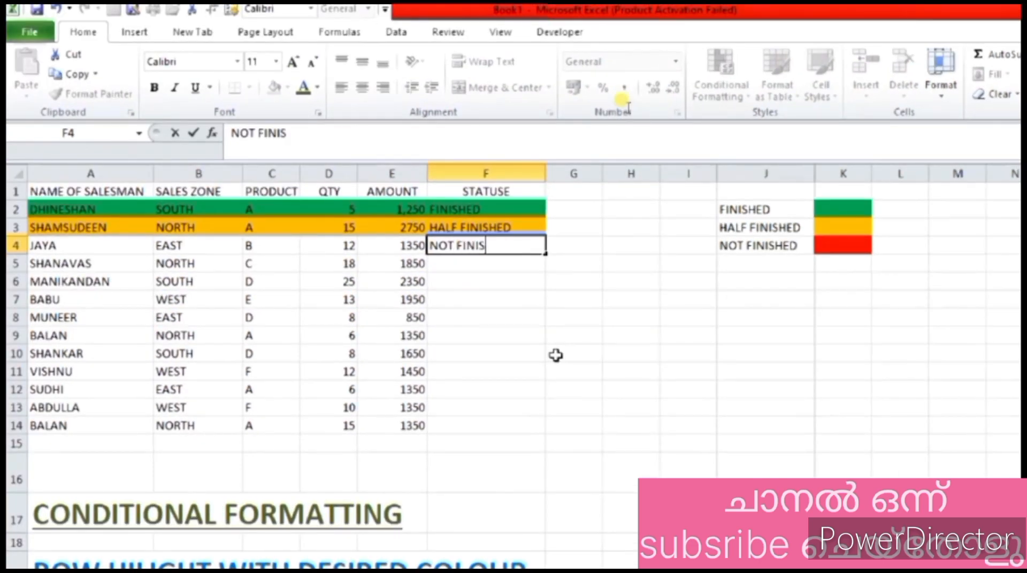
type("HED")
key("Return")
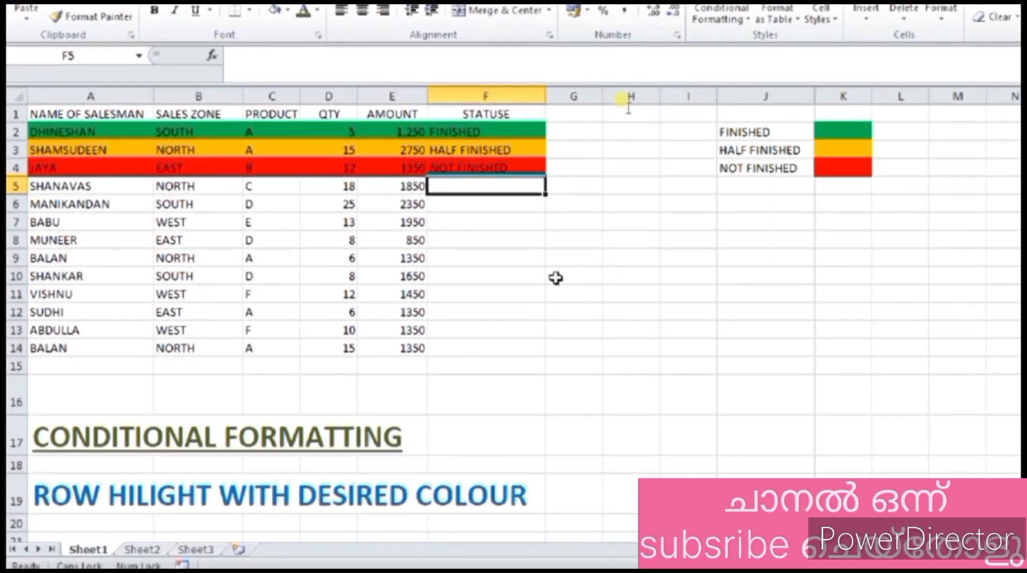
- Fill in the statuses HALF FINISHED in F5, FINISHED in F6 and NOT FINISHED in F7
type("HAL")
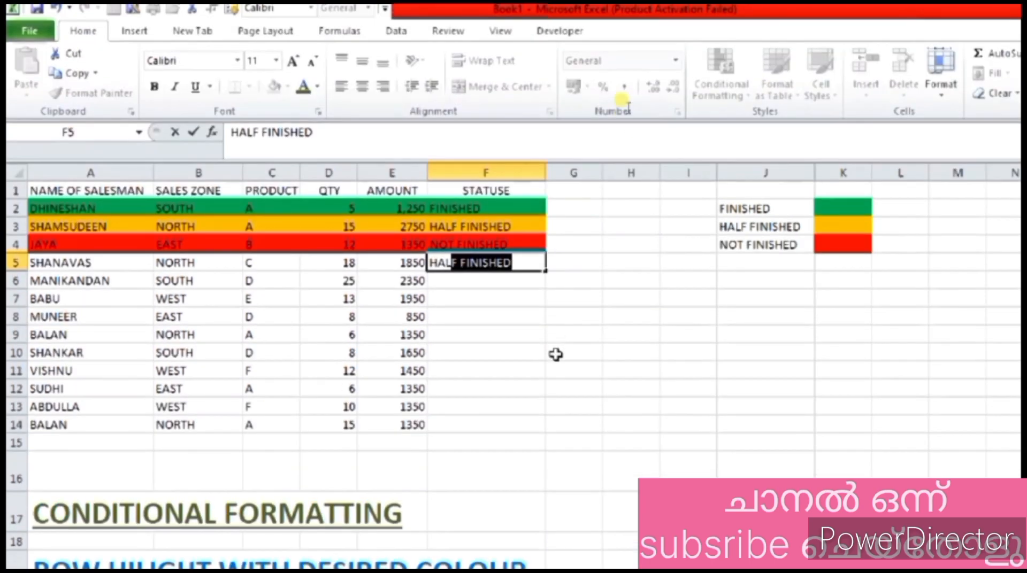
key("Return")
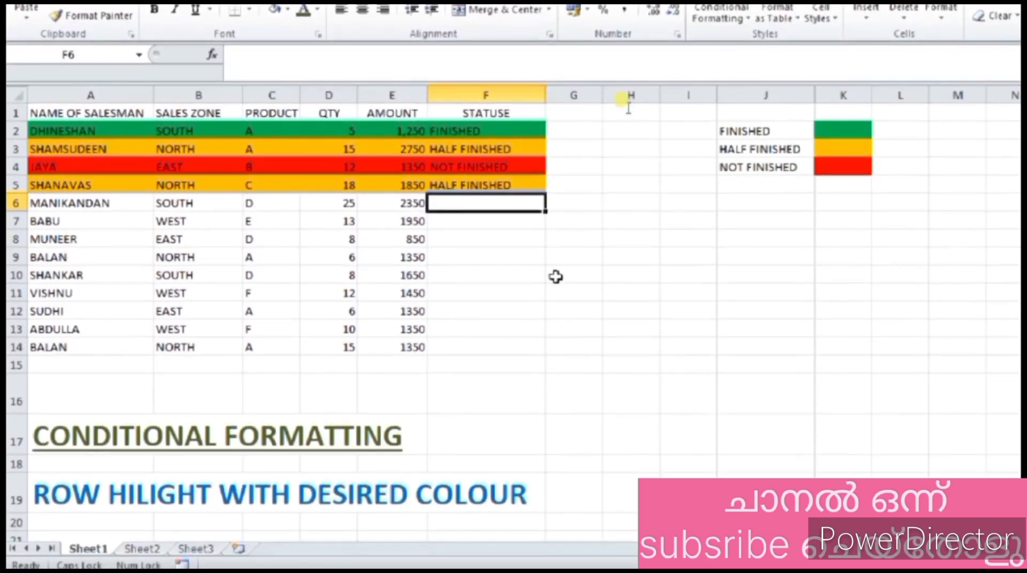
type("FIN")
key("Return")
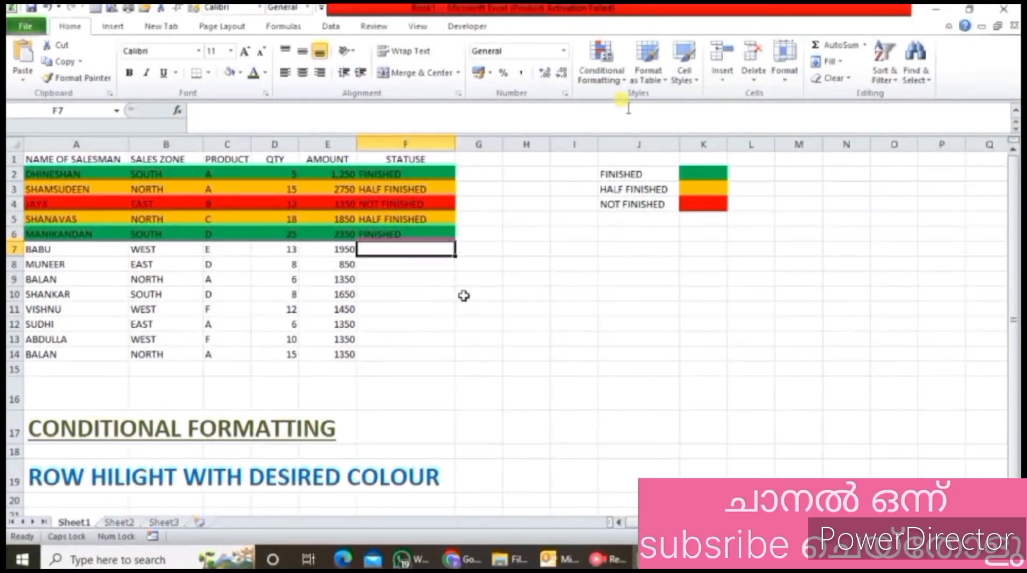
type("NO")
key("Return")
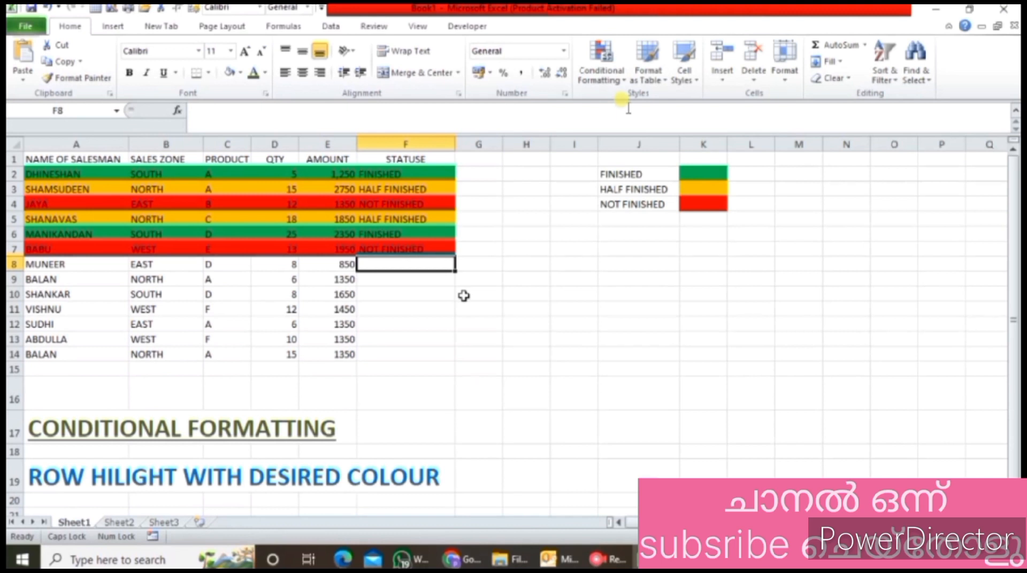
- Fill in the statuses FINISHED in F8 and HALF FINISHED in both F9 and F10
type("FINISHED")
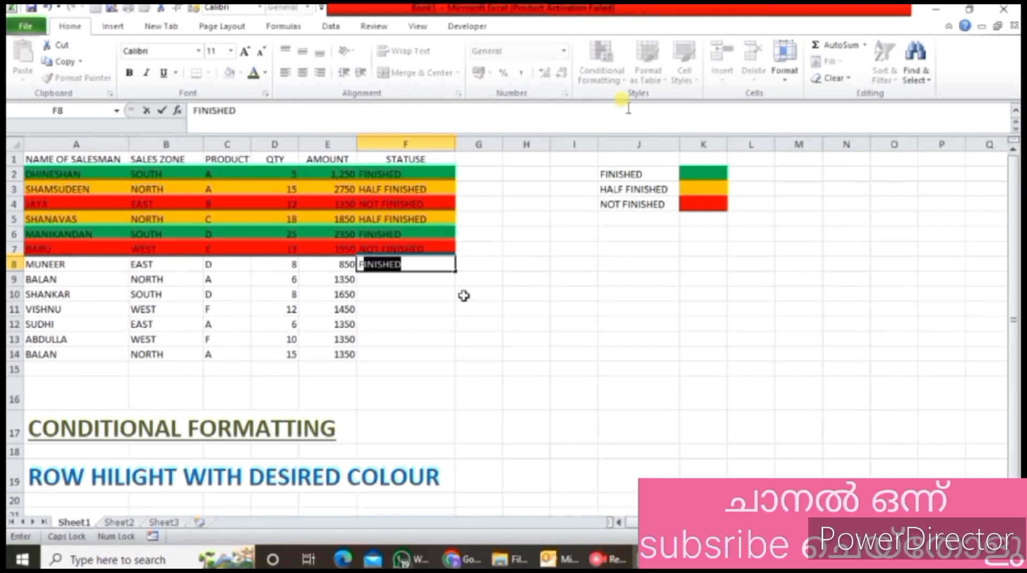
key("Return")
type("HALF FINISHED")
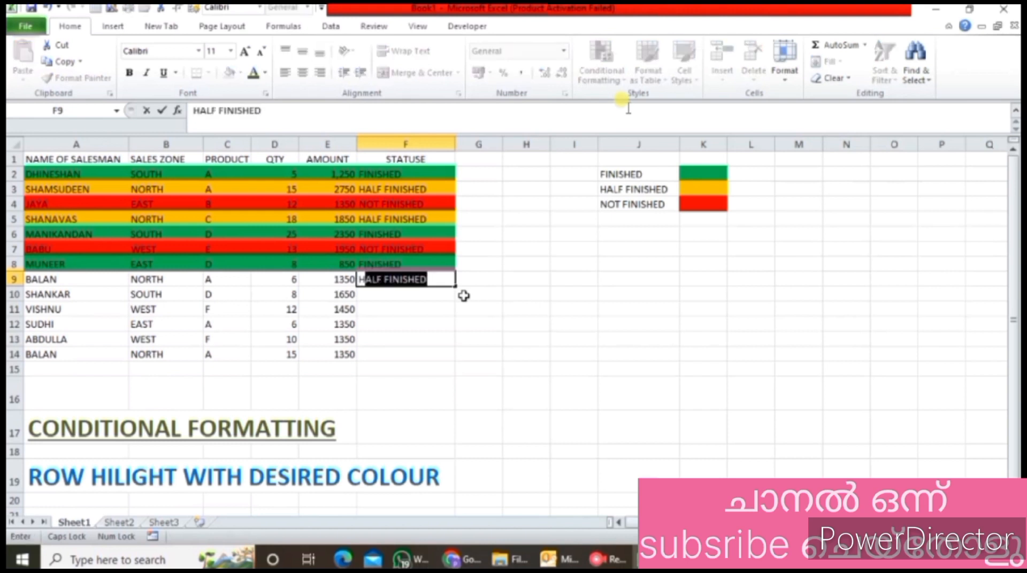
key("Return")
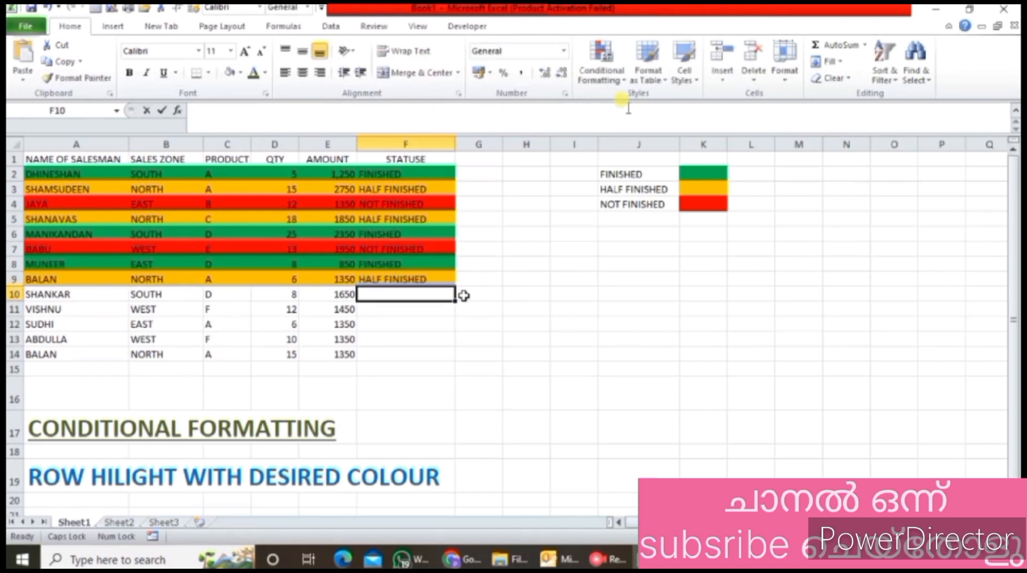
type("G")
key("Return")
key("Up")
type("H")
key("Return")
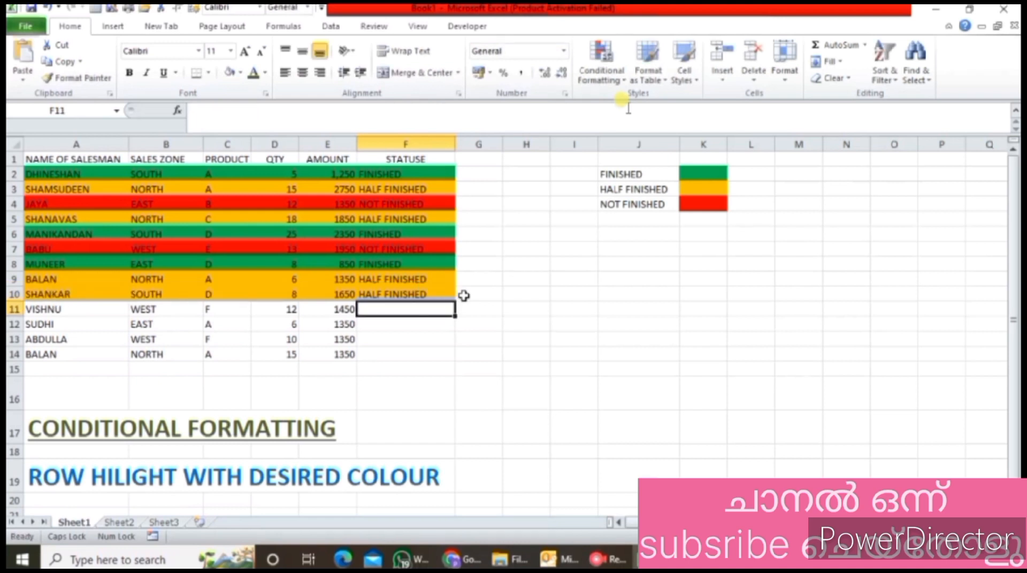
- Complete the status column with FINISHED in F11, NOT FINISHED in F12 and F13, and FINISHED in F14
type("F")
key("Return")
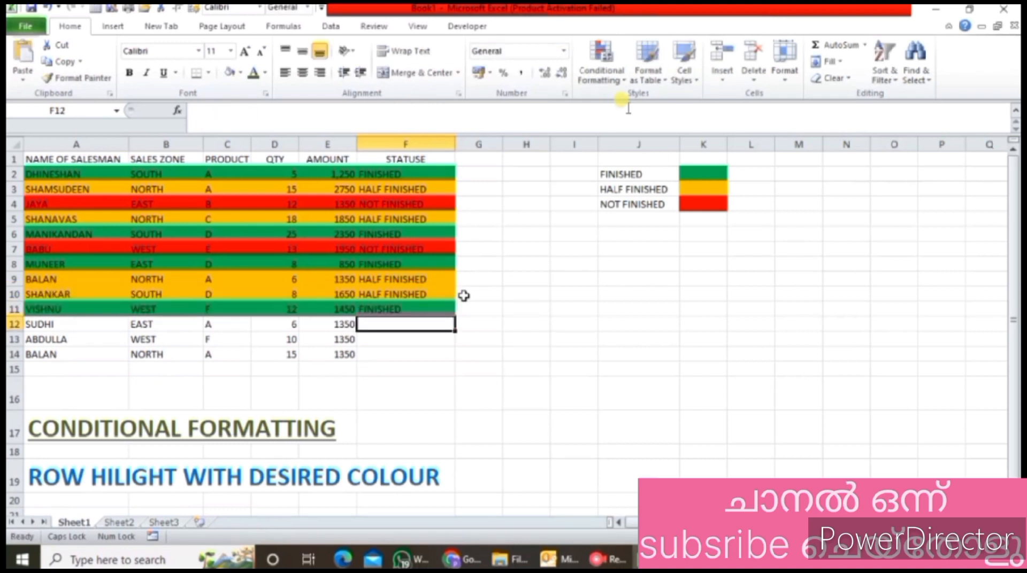
type("N")
key("Return")
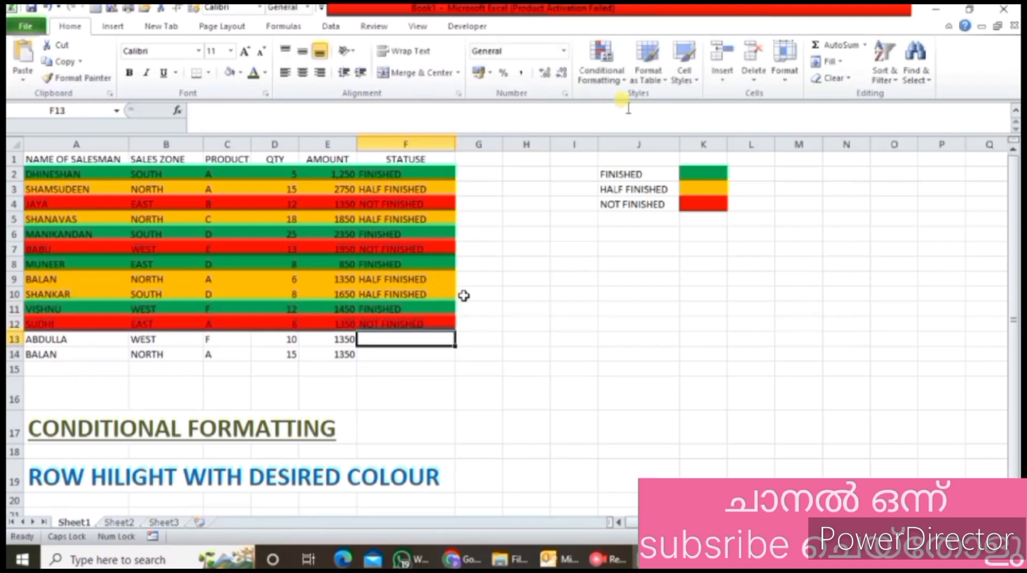
type("N")
key("Return")
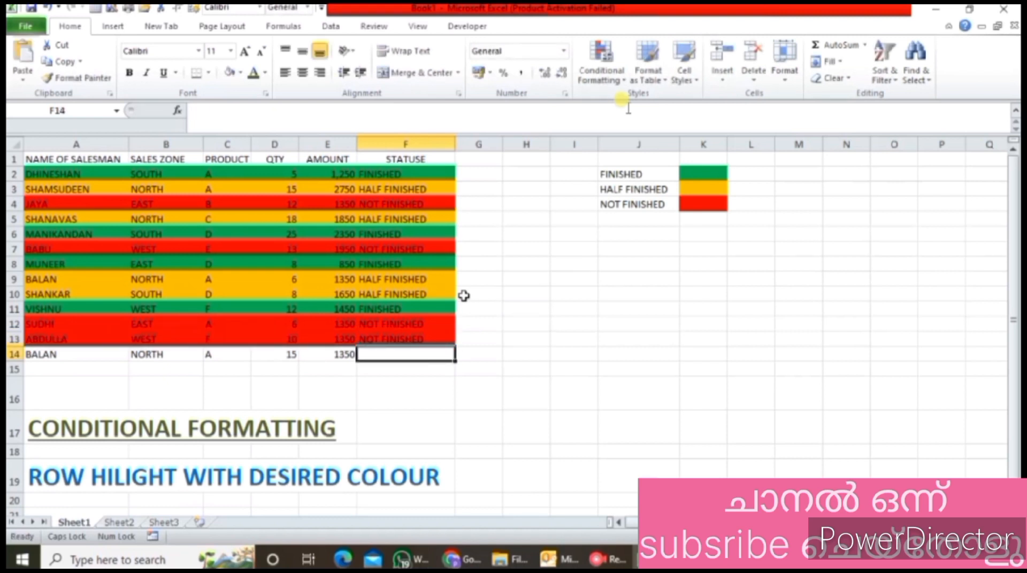
type("F")
key("Return")
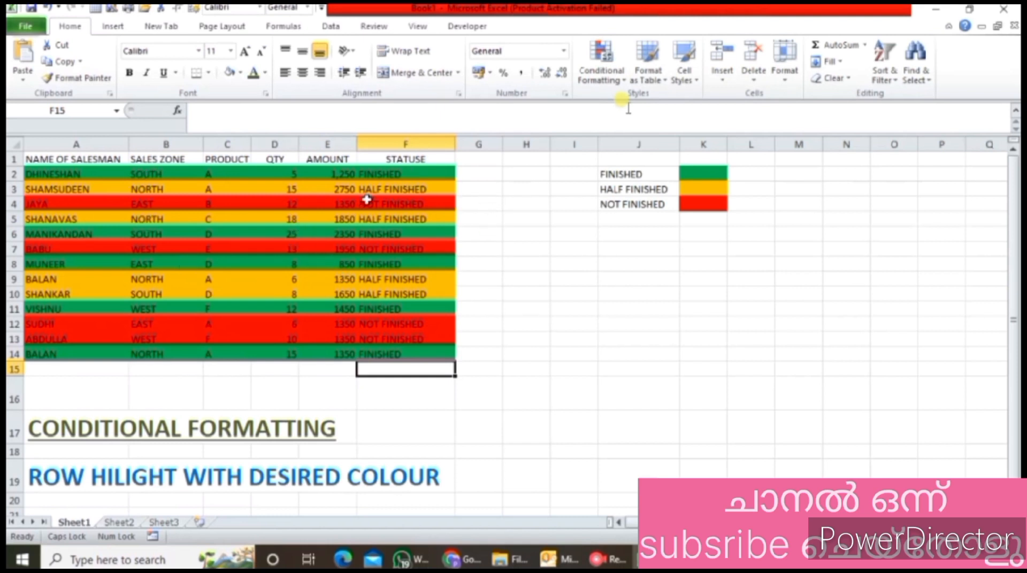
left_click(343, 374)
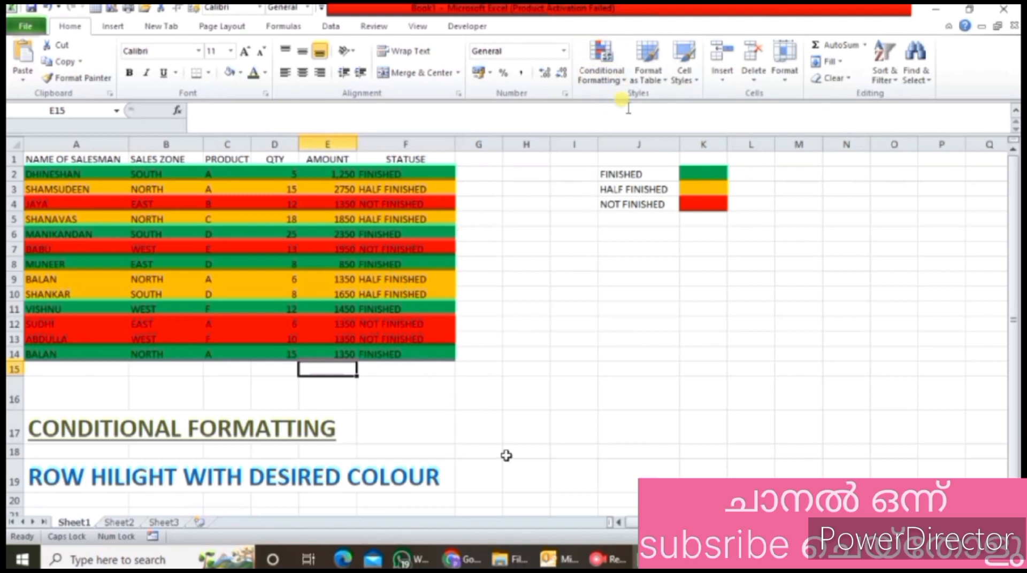
left_click(601, 559)
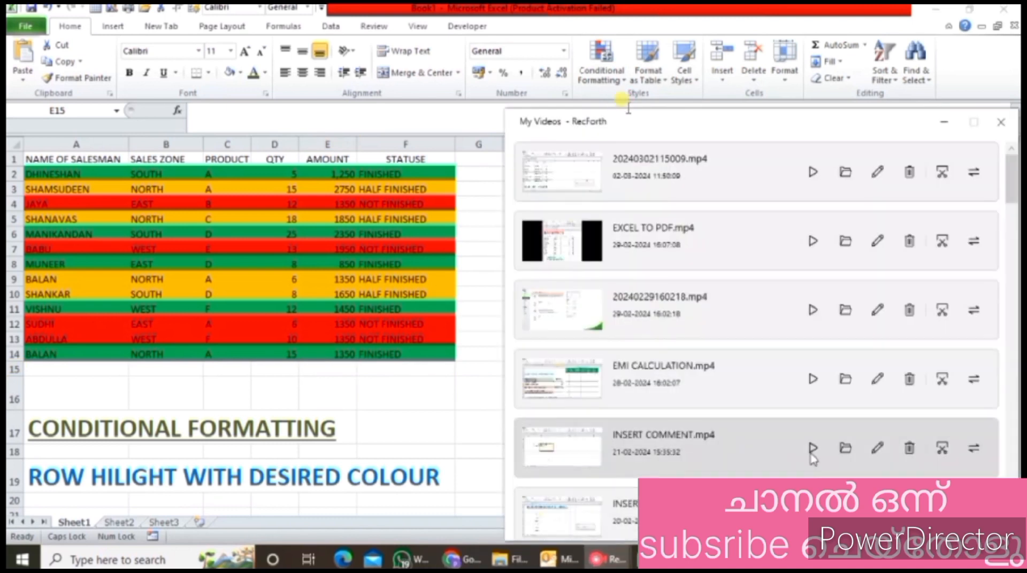
left_click(1000, 122)
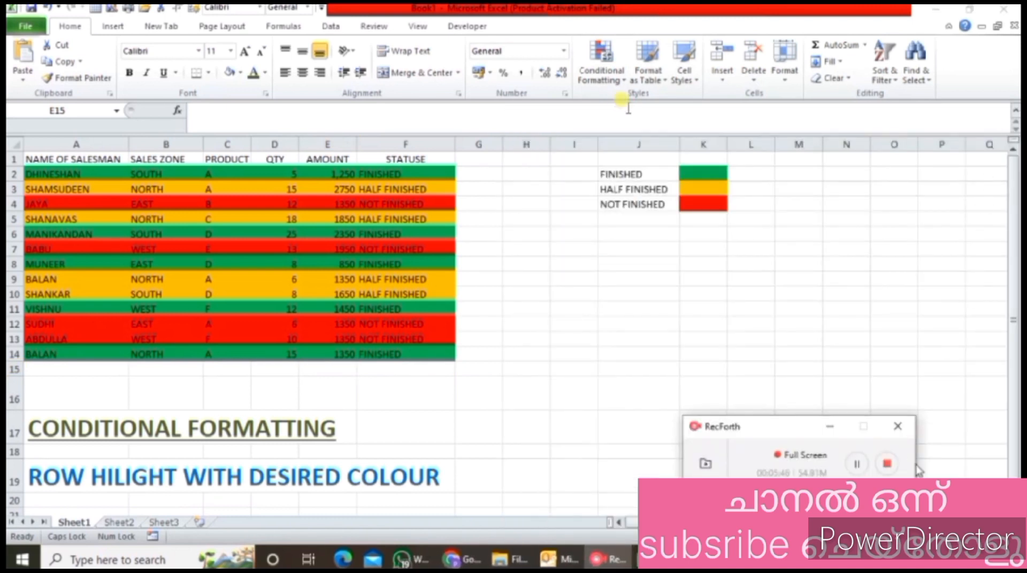